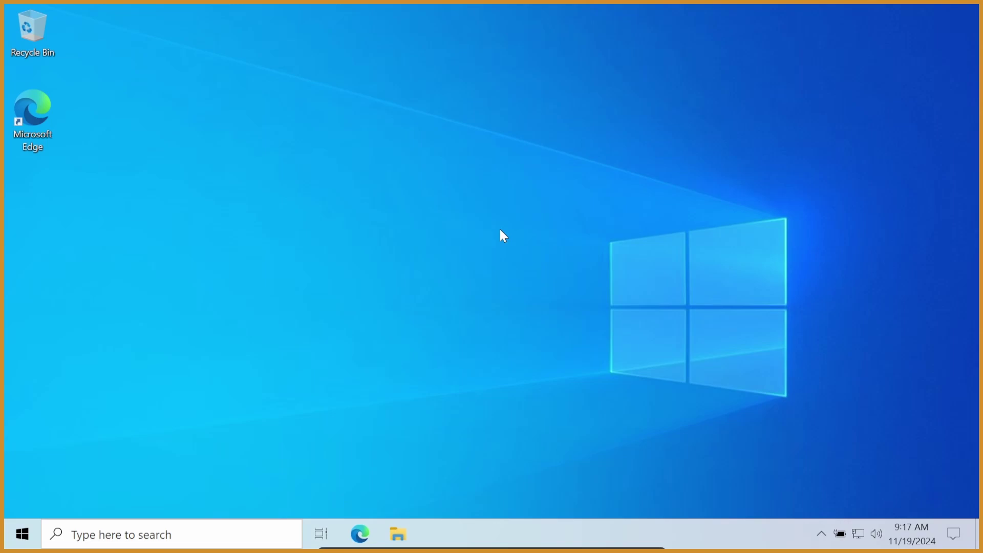
Step: Launch a blank Notepad from Start search and nudge its window slightly right
{"action": "key", "text": "super"}
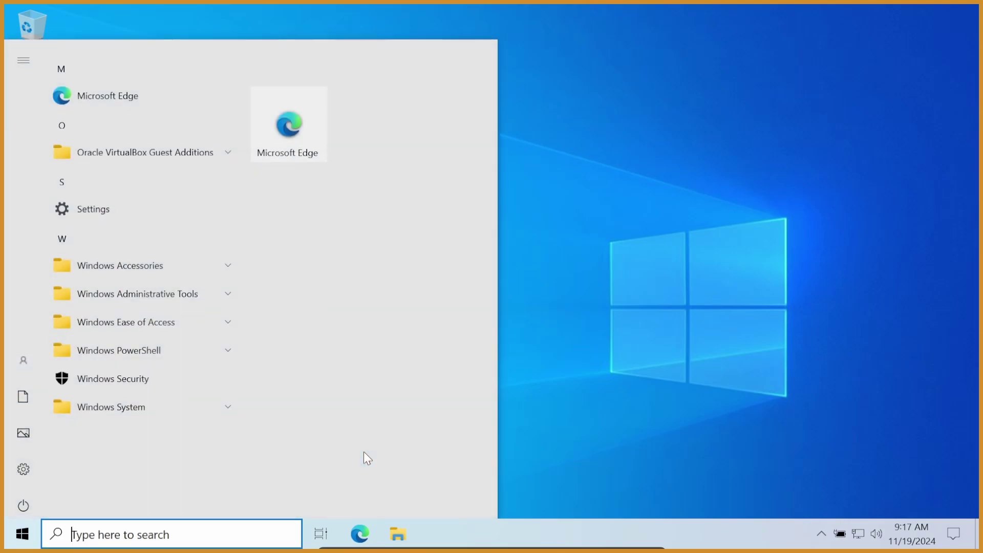
{"action": "type", "text": "note"}
{"action": "key", "text": "Return"}
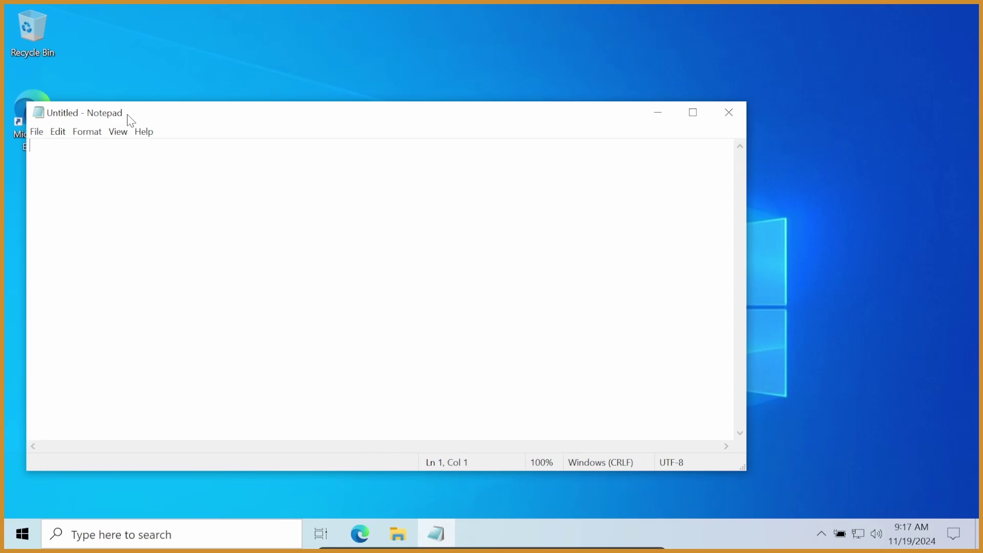
{"action": "left_click_drag", "start_coordinate": [127, 119], "coordinate": [181, 119]}
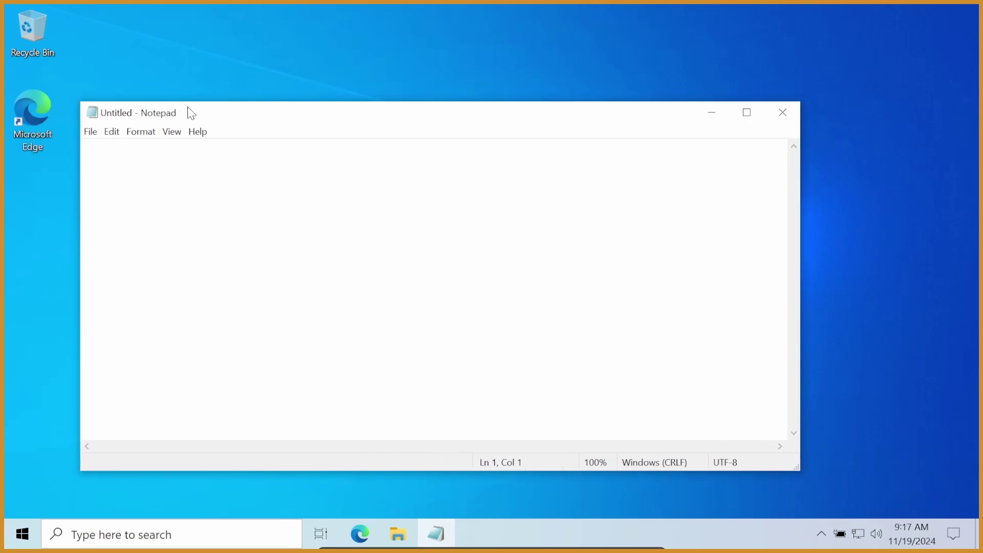
Step: Close the empty Notepad window and bring up the Start menu's app list
{"action": "left_click", "coordinate": [780, 112]}
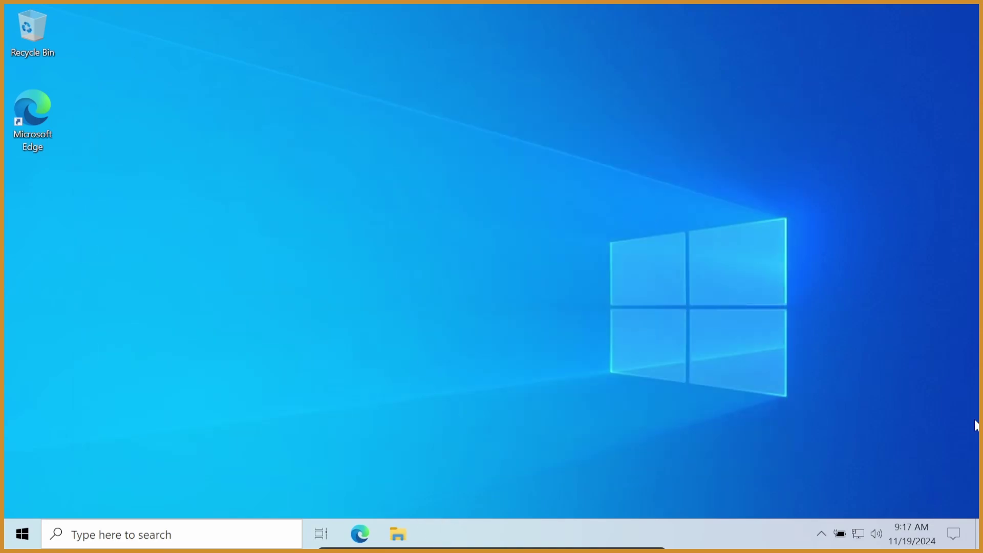
{"action": "left_click_drag", "start_coordinate": [783, 462], "coordinate": [936, 479]}
{"action": "left_click", "coordinate": [33, 528]}
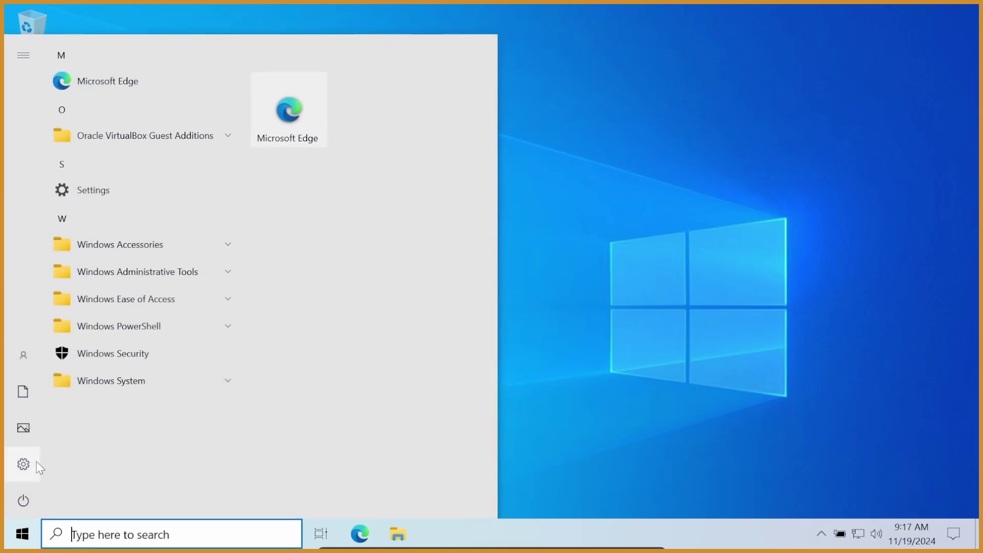
{"action": "left_click", "coordinate": [663, 400]}
{"action": "left_click", "coordinate": [22, 534]}
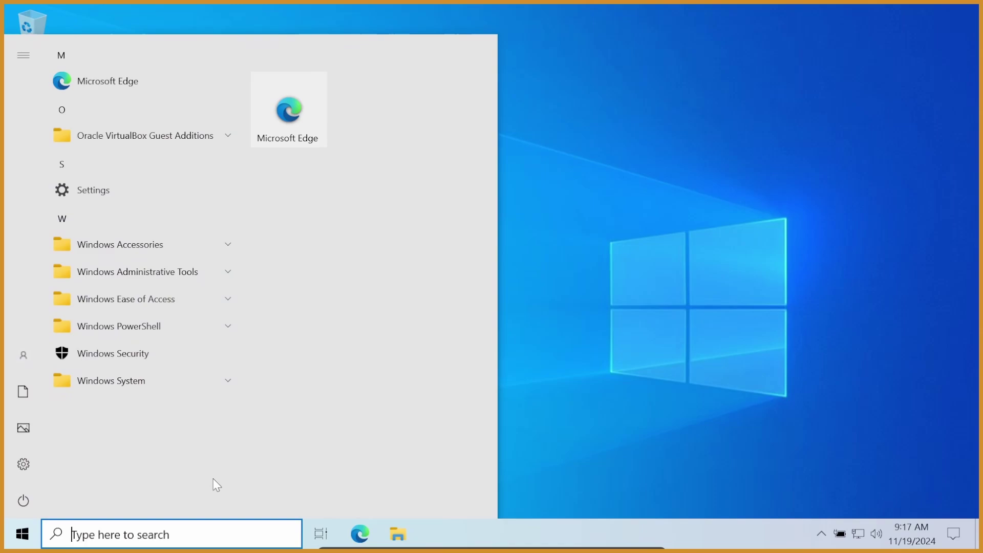
Step: In Settings, go to Personalization > Colors and try switching the colour mode to Dark
{"action": "left_click", "coordinate": [23, 465]}
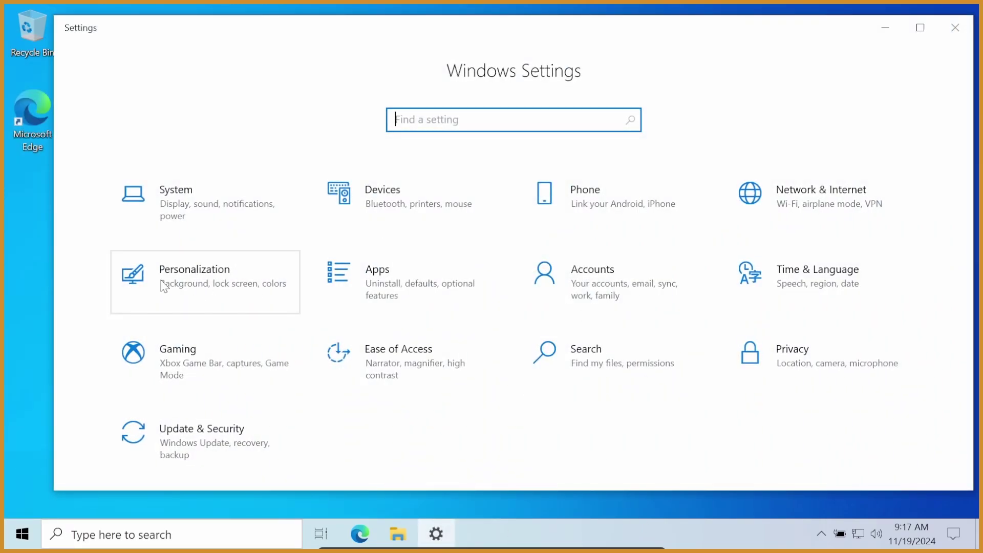
{"action": "left_click", "coordinate": [222, 296]}
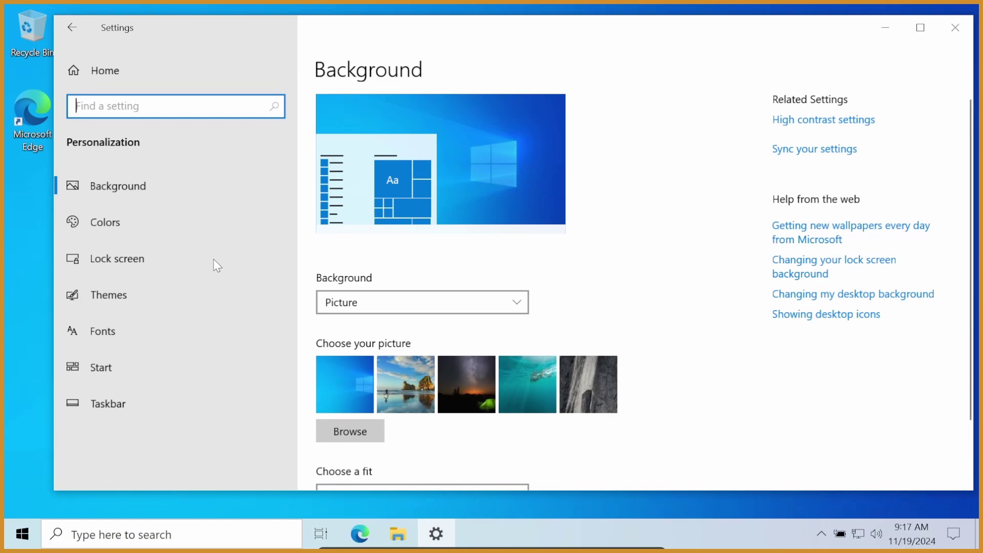
{"action": "left_click", "coordinate": [179, 228]}
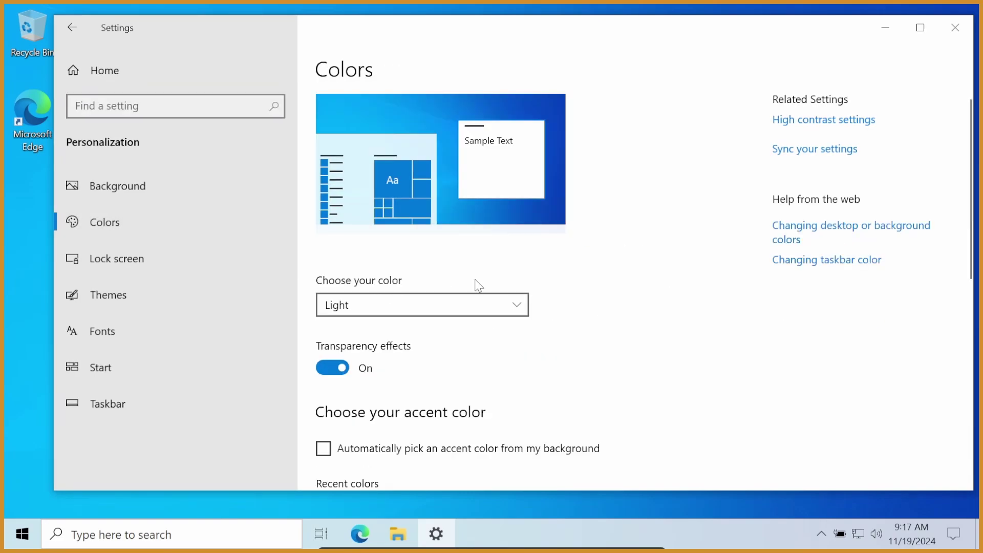
{"action": "left_click", "coordinate": [396, 306]}
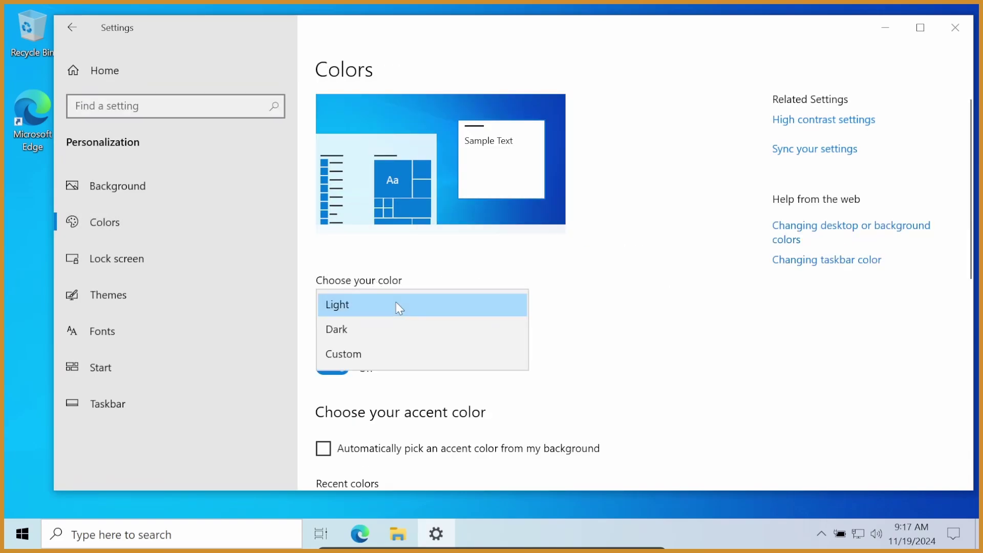
{"action": "left_click", "coordinate": [389, 330]}
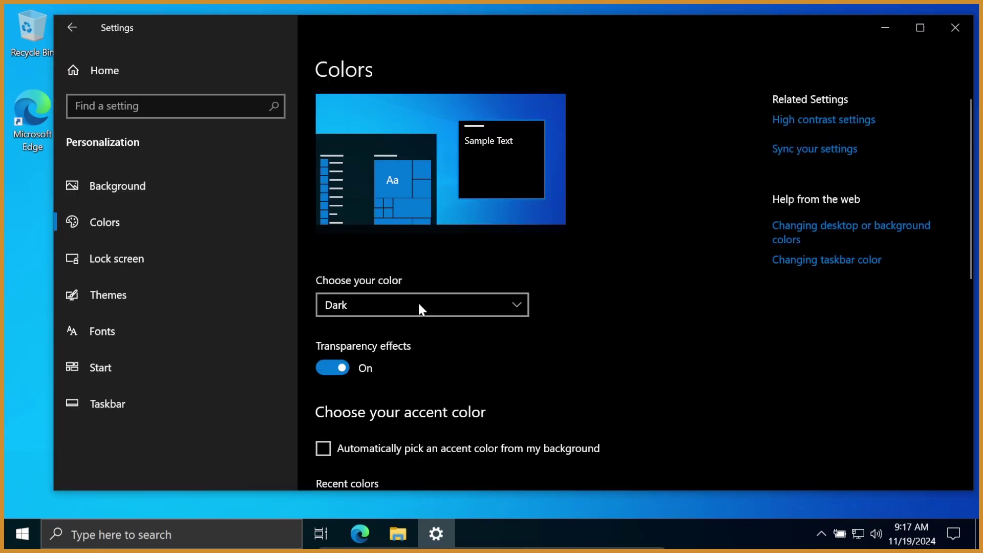
{"action": "left_click", "coordinate": [419, 305]}
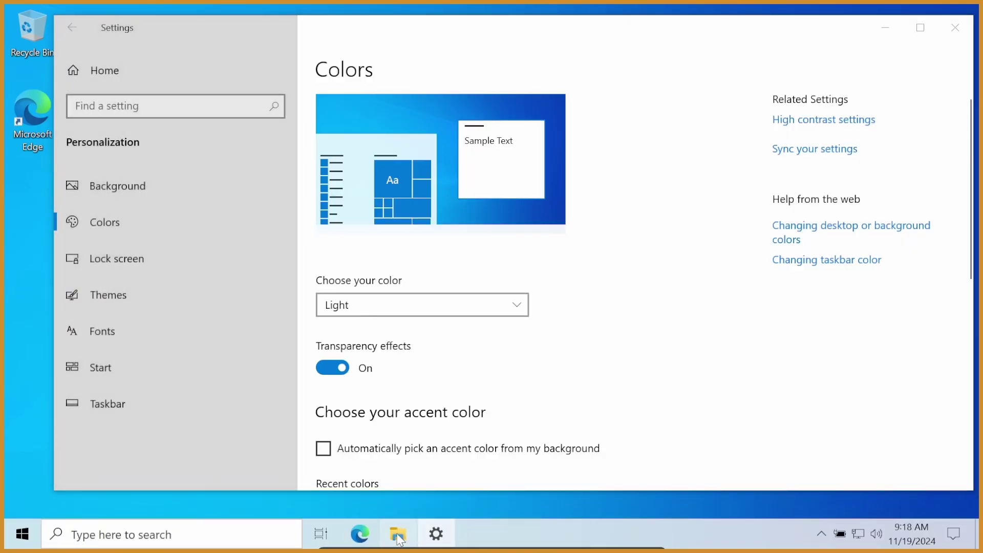
Step: Open File Explorer and a new Notepad window, and arrange both on the desktop
{"action": "left_click", "coordinate": [399, 535]}
{"action": "left_click", "coordinate": [17, 538]}
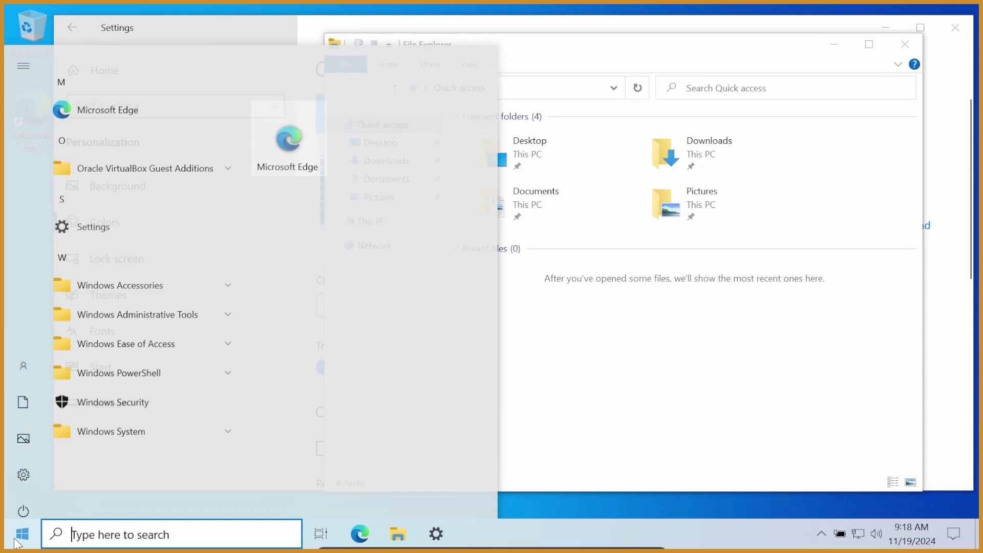
{"action": "type", "text": "notepad"}
{"action": "key", "text": "Return"}
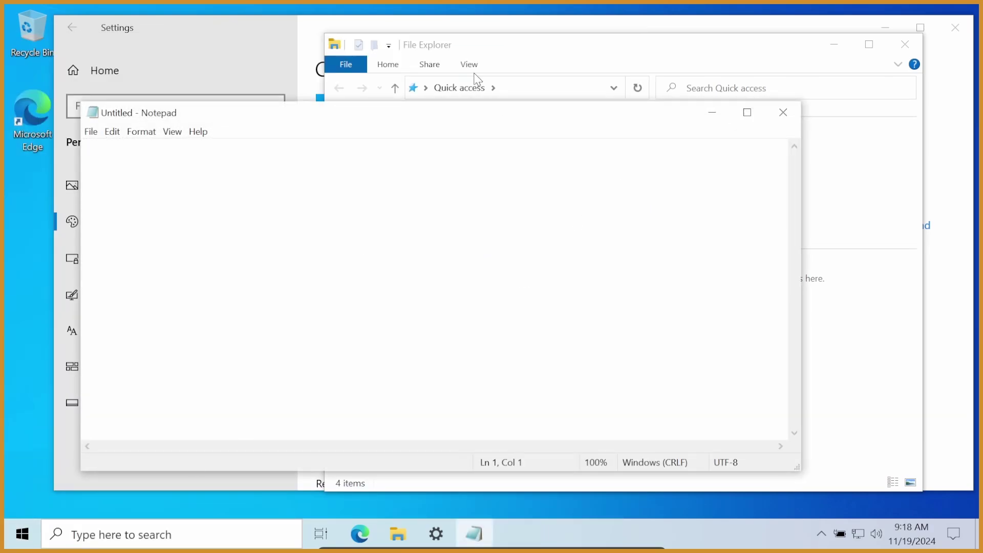
{"action": "left_click_drag", "start_coordinate": [479, 110], "coordinate": [425, 142]}
{"action": "mouse_move", "coordinate": [563, 59]}
{"action": "left_mouse_down"}
{"action": "mouse_move", "coordinate": [592, 59]}
{"action": "mouse_move", "coordinate": [581, 64]}
{"action": "left_mouse_up"}
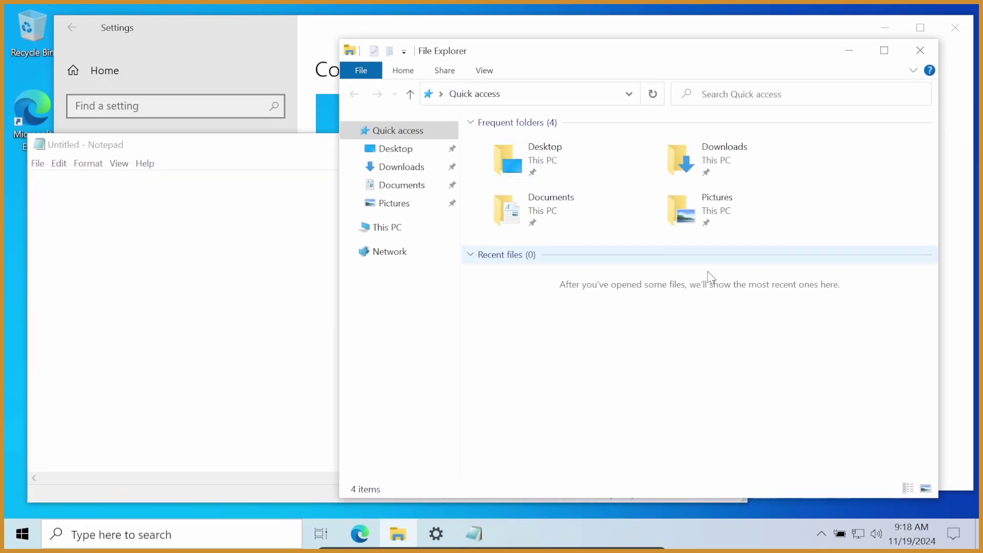
Step: Reapply Dark colour mode in Settings and check File Explorer and Notepad appear dark
{"action": "left_click", "coordinate": [314, 40]}
{"action": "left_click", "coordinate": [368, 298]}
{"action": "left_click", "coordinate": [363, 327]}
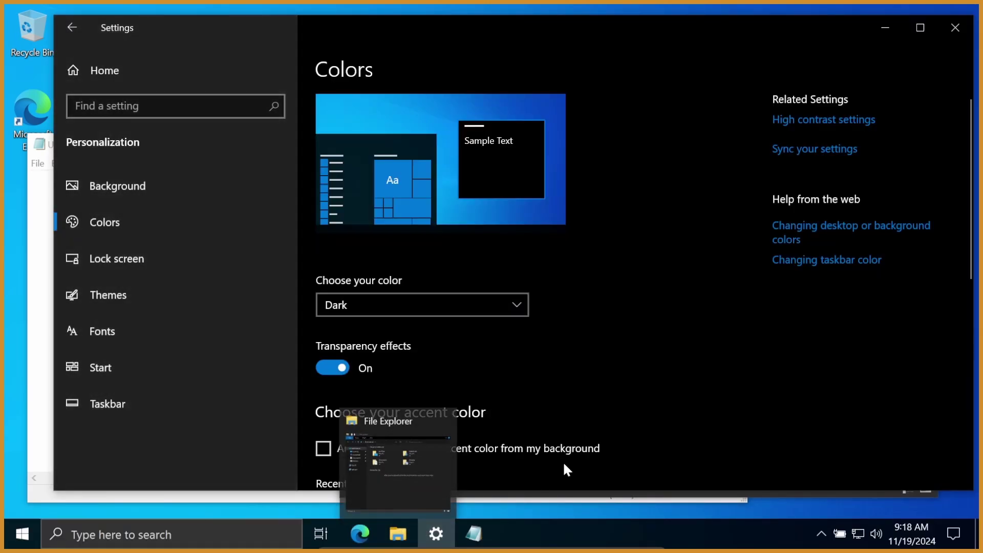
{"action": "left_click", "coordinate": [402, 533]}
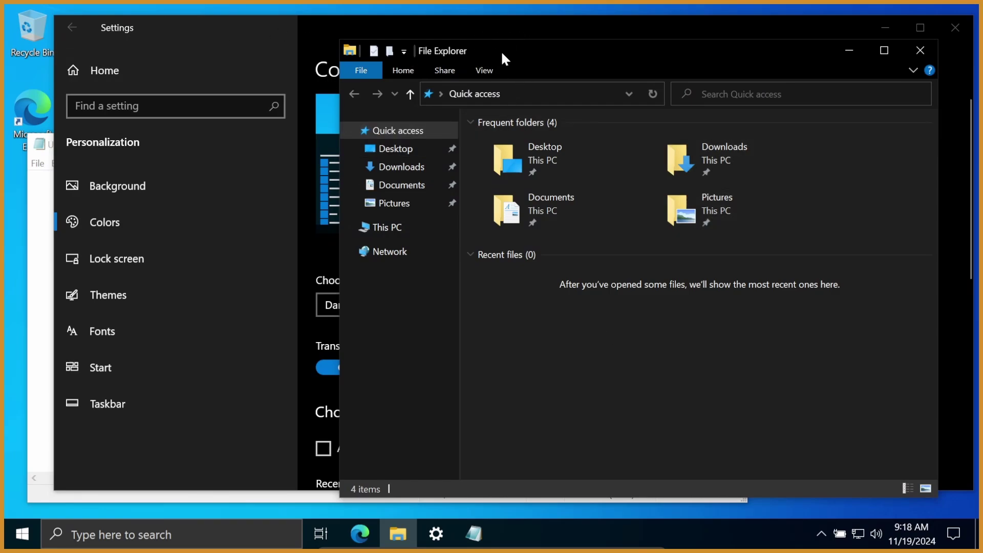
{"action": "left_click", "coordinate": [480, 530]}
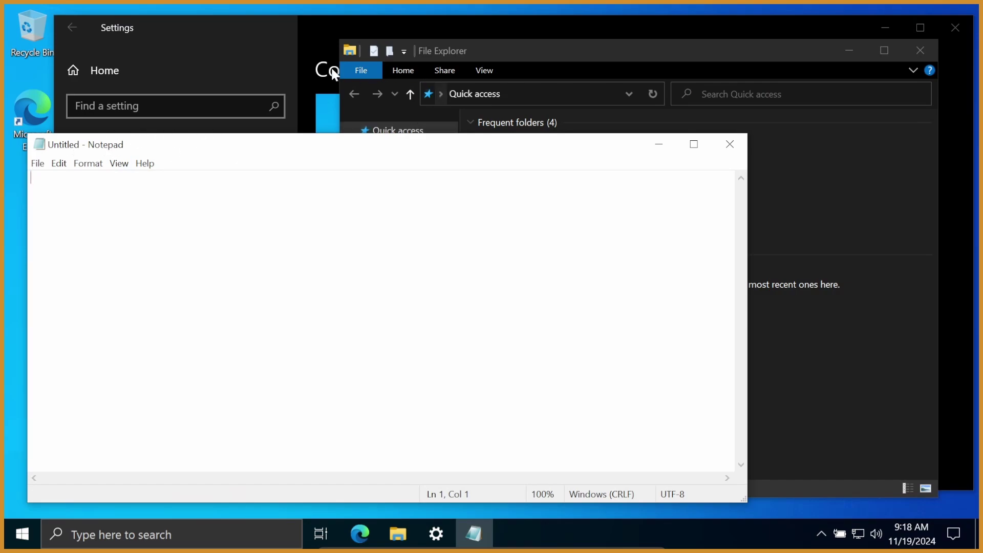
{"action": "left_click", "coordinate": [310, 49]}
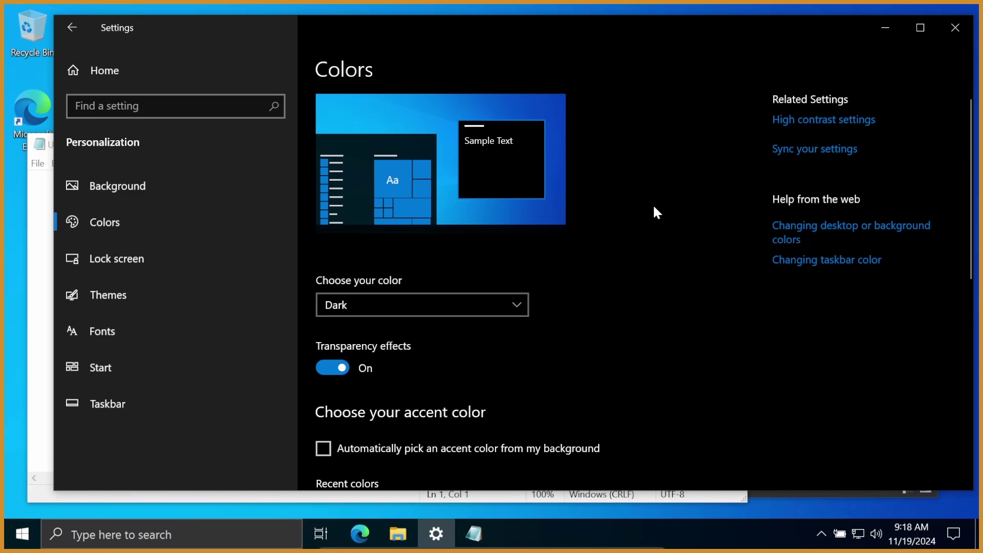
Step: Scroll the Colors page to the accent swatch grid and choose Seafoam as the accent colour
{"action": "scroll", "coordinate": [679, 236], "scroll_direction": "down", "scroll_amount": 4}
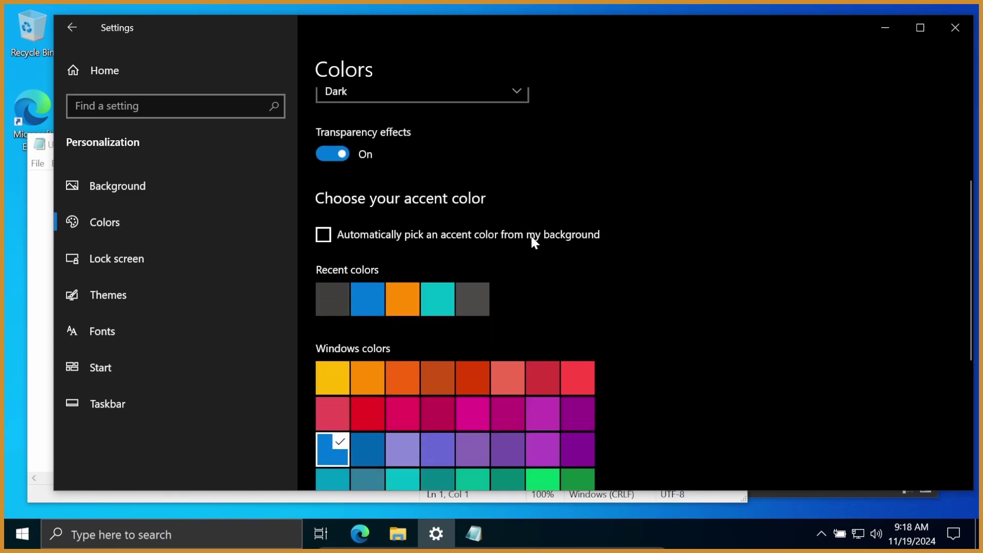
{"action": "scroll", "coordinate": [405, 223], "scroll_direction": "up", "scroll_amount": 1}
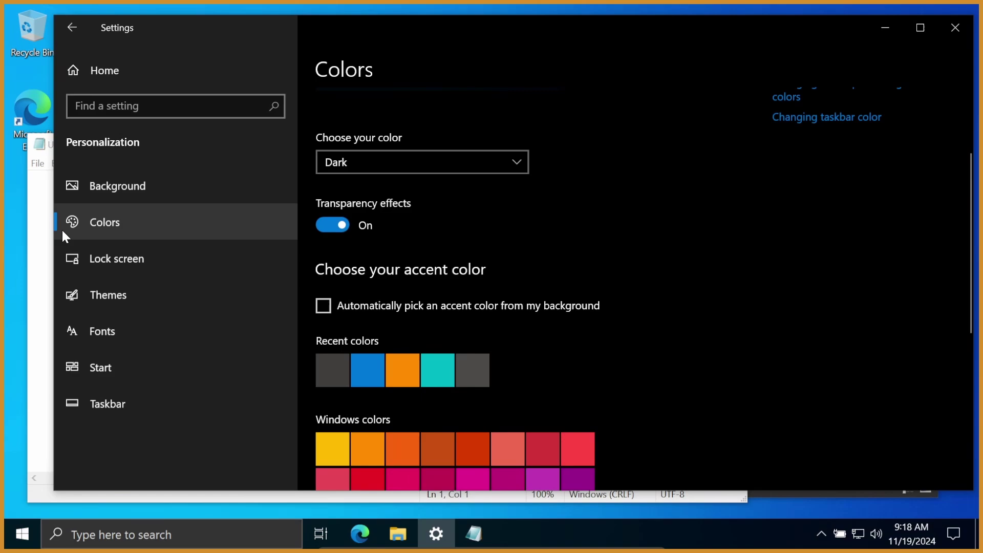
{"action": "left_click_drag", "start_coordinate": [342, 233], "coordinate": [339, 232]}
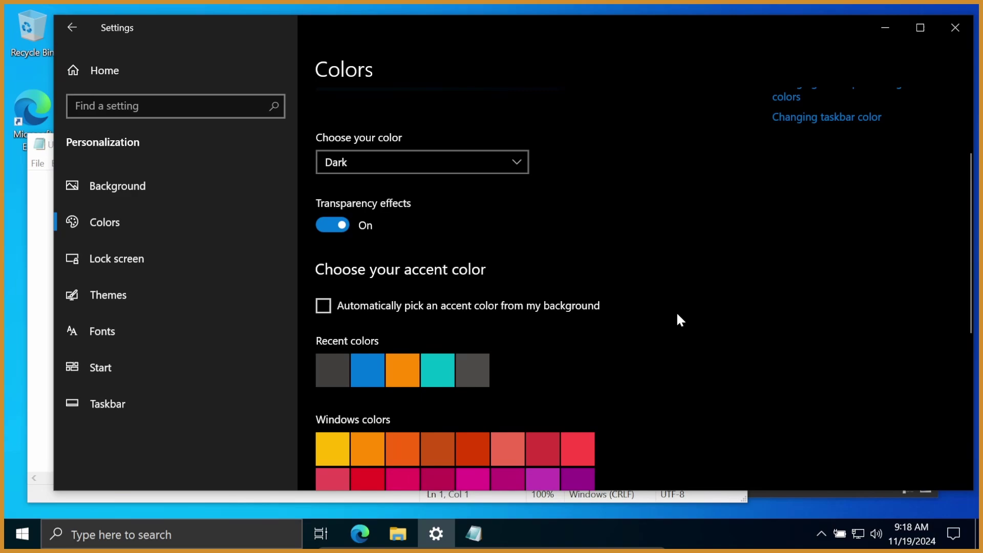
{"action": "scroll", "coordinate": [679, 318], "scroll_direction": "down", "scroll_amount": 2}
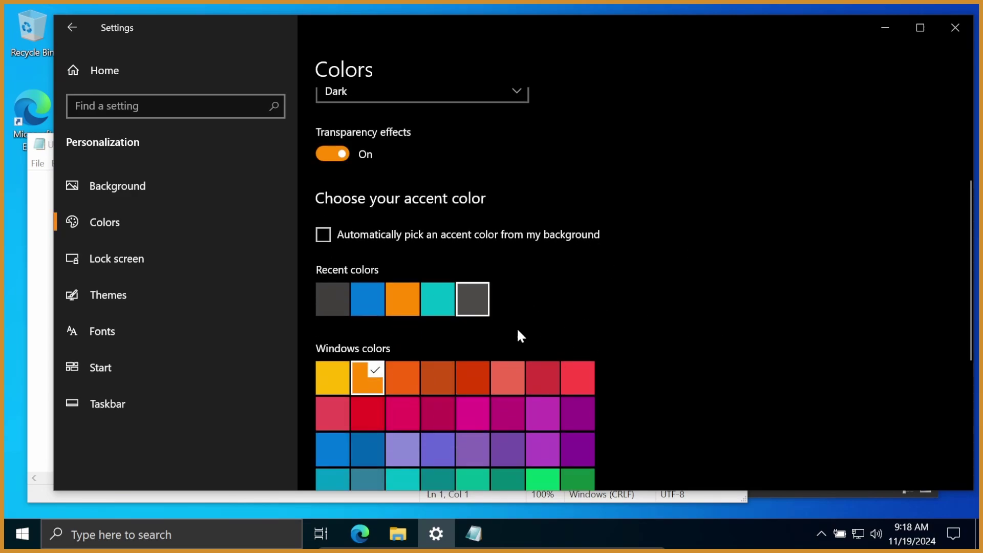
{"action": "left_click", "coordinate": [438, 297]}
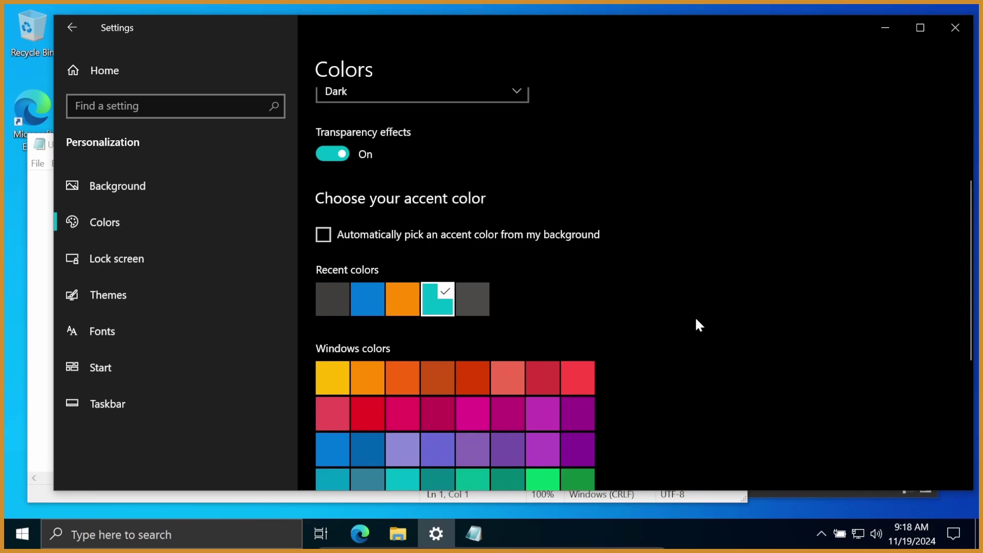
{"action": "scroll", "coordinate": [708, 275], "scroll_direction": "down", "scroll_amount": 2}
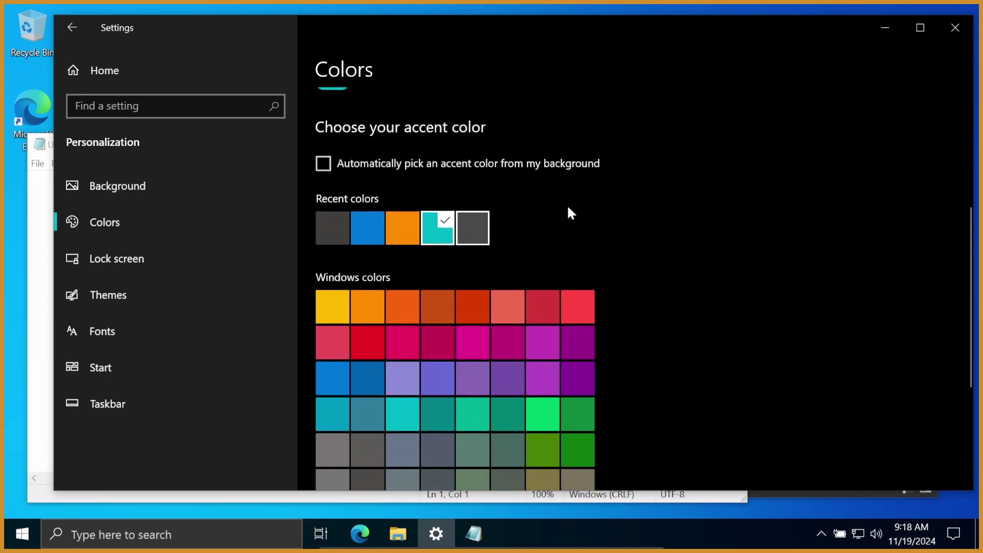
{"action": "scroll", "coordinate": [567, 204], "scroll_direction": "down", "scroll_amount": 5}
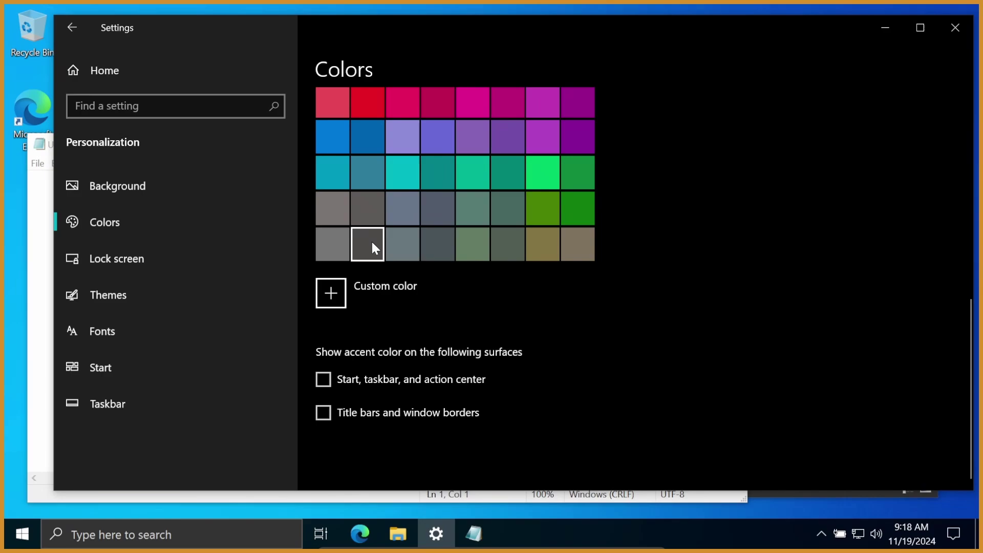
Step: Replace the Seafoam accent with a custom very dark gray (value 10) from the colour picker
{"action": "left_click", "coordinate": [380, 255]}
{"action": "left_click", "coordinate": [382, 284]}
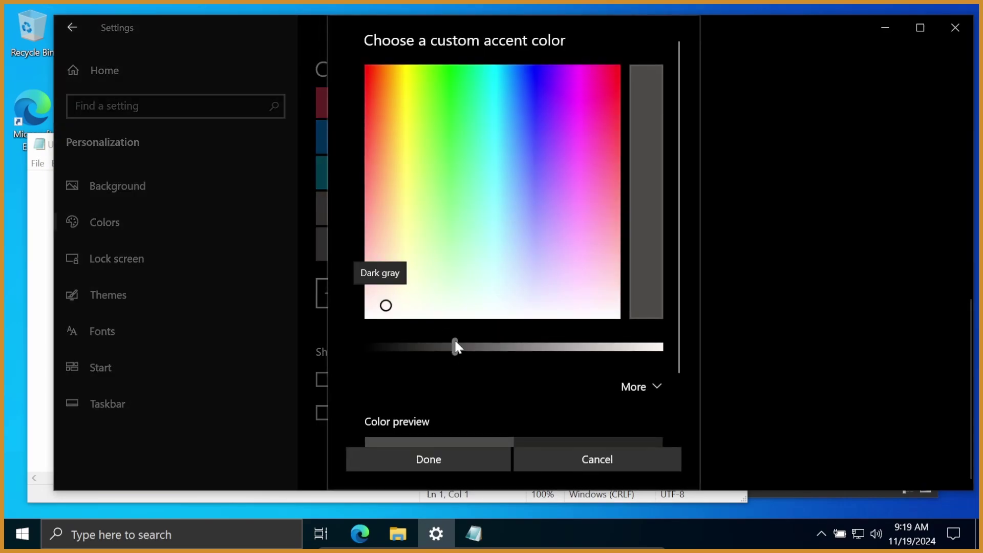
{"action": "left_click_drag", "start_coordinate": [454, 347], "coordinate": [403, 339]}
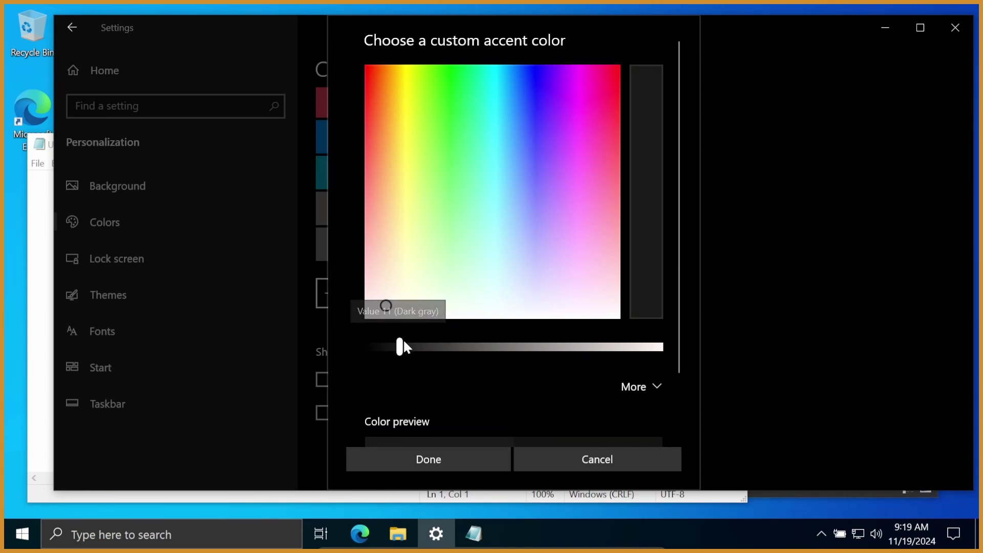
{"action": "left_click", "coordinate": [461, 463]}
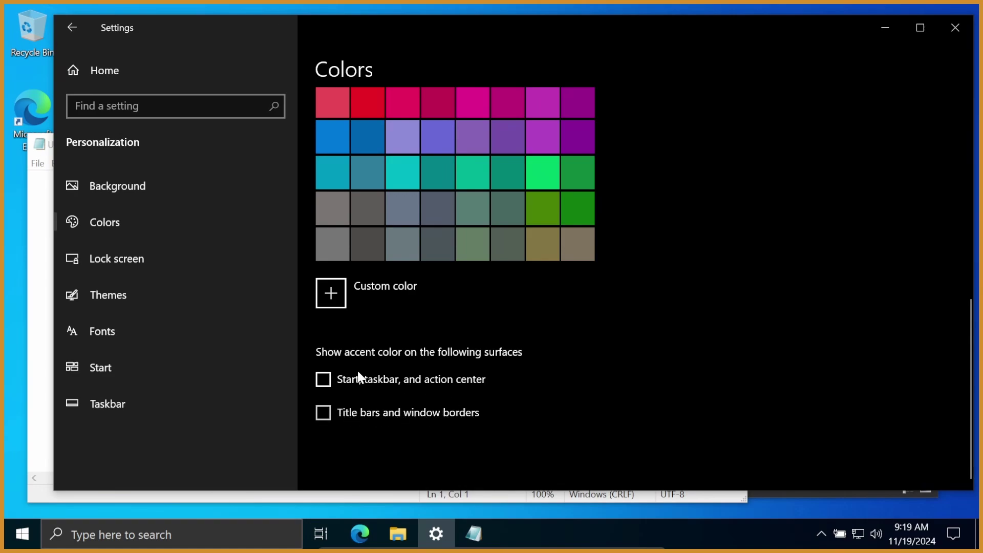
Step: Enable the accent on title bars and window borders, then view Notepad and File Explorer
{"action": "left_click", "coordinate": [398, 415]}
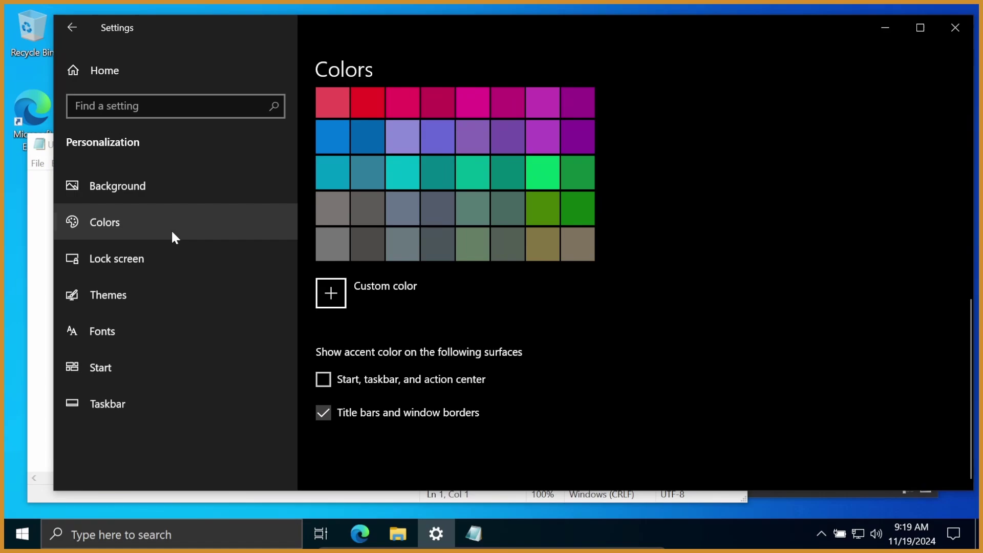
{"action": "left_click", "coordinate": [35, 254]}
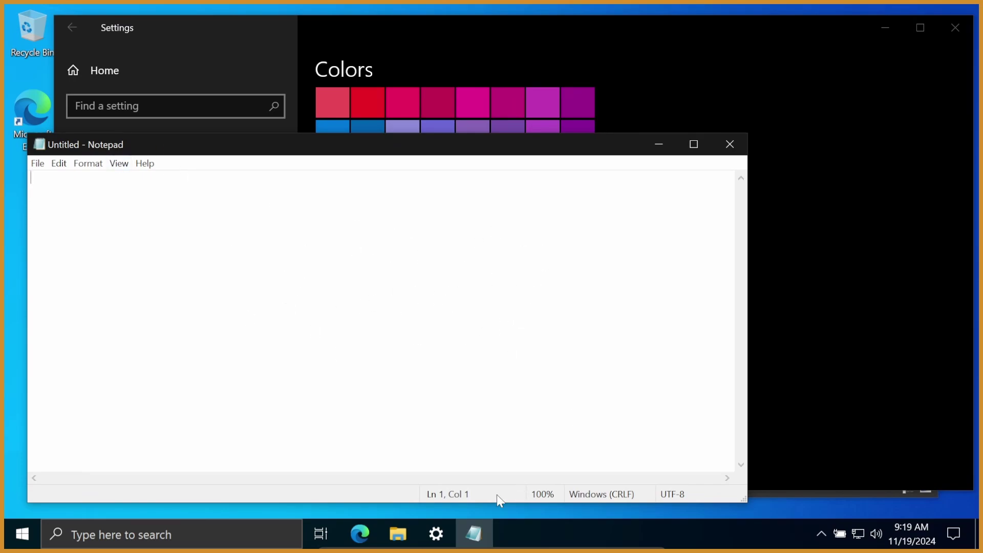
{"action": "left_click", "coordinate": [398, 533]}
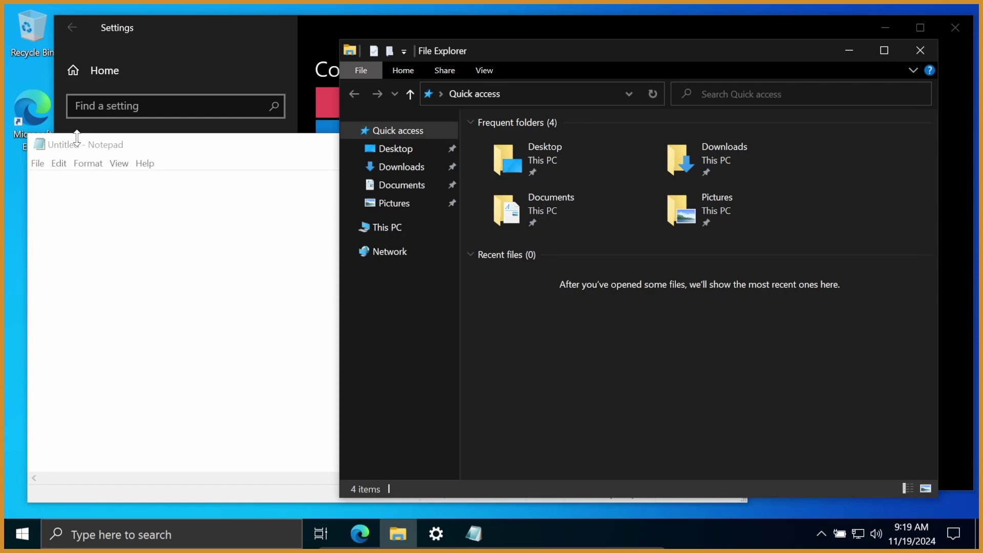
Step: Alternate Notepad and File Explorer in front to compare active and inactive title bars, then open Start
{"action": "left_click", "coordinate": [165, 148]}
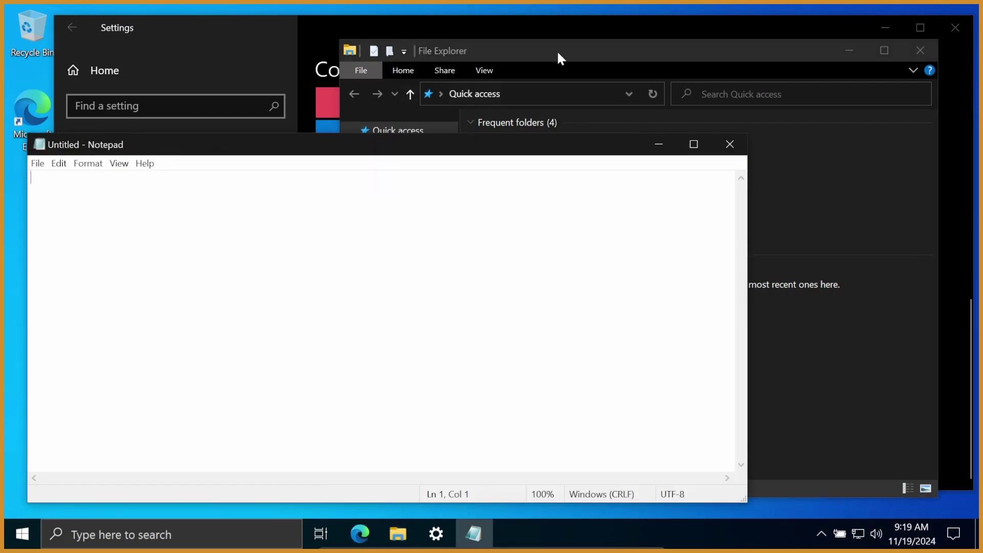
{"action": "left_click", "coordinate": [527, 71]}
{"action": "left_click", "coordinate": [254, 149]}
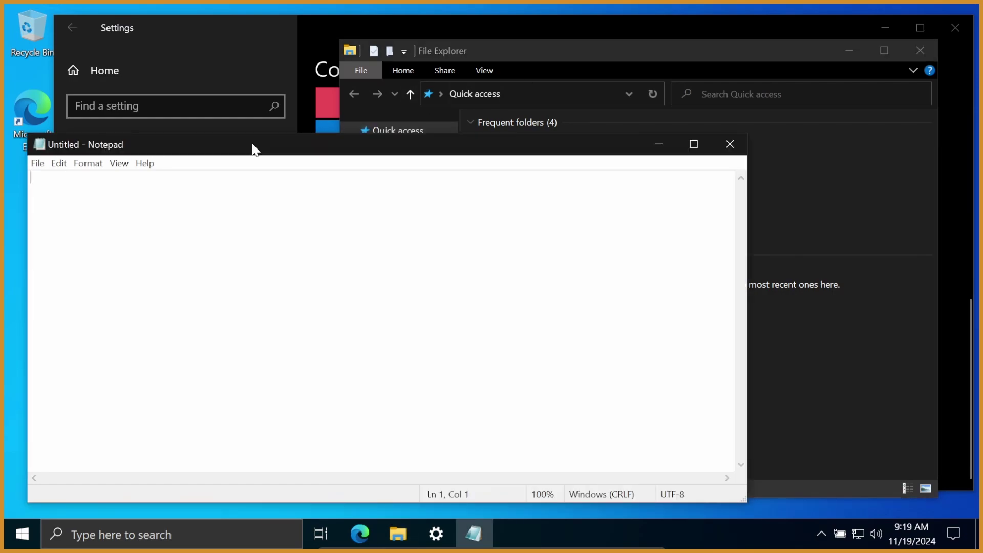
{"action": "left_click", "coordinate": [533, 53]}
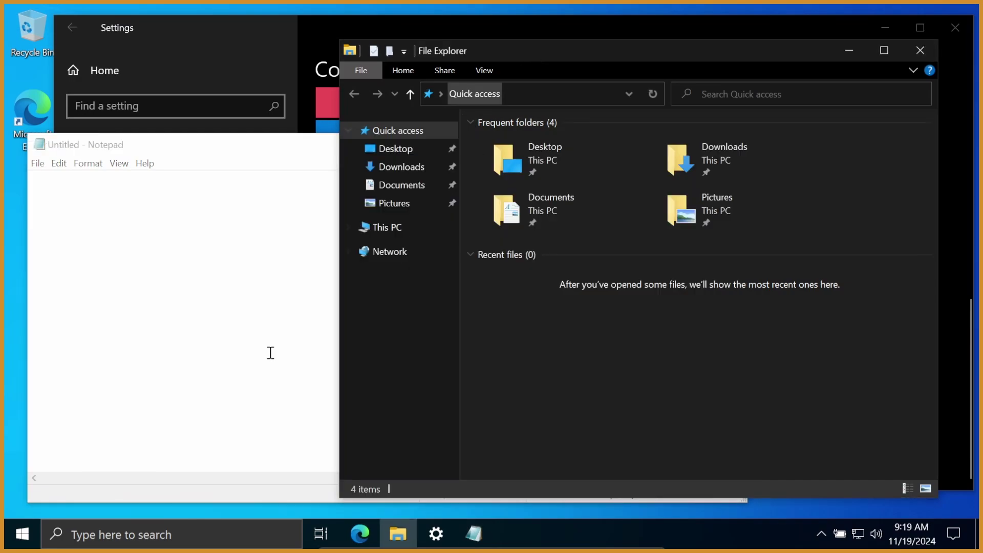
{"action": "left_click", "coordinate": [25, 531]}
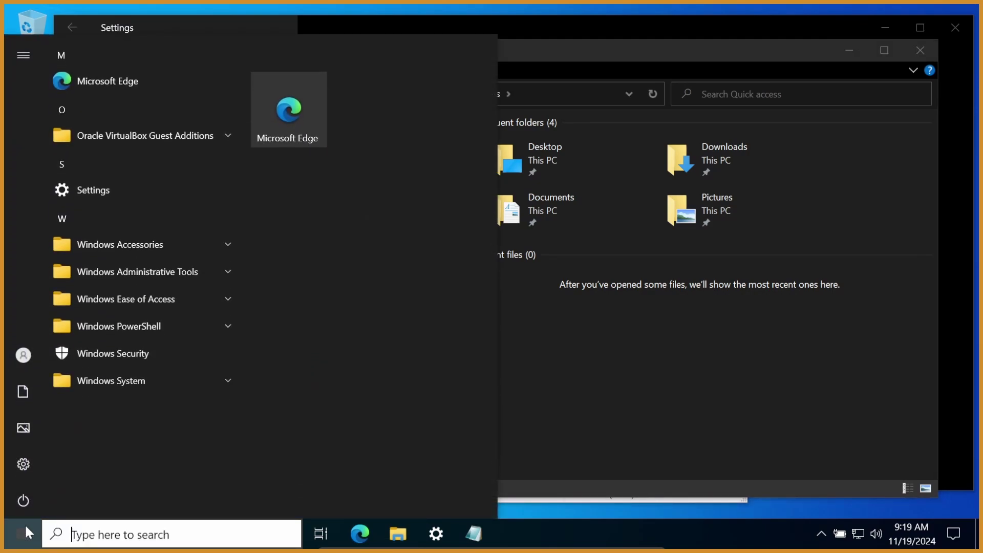
Step: Search 'reg' in Start and launch Registry Editor, approving the administrator prompt
{"action": "type", "text": "regedit"}
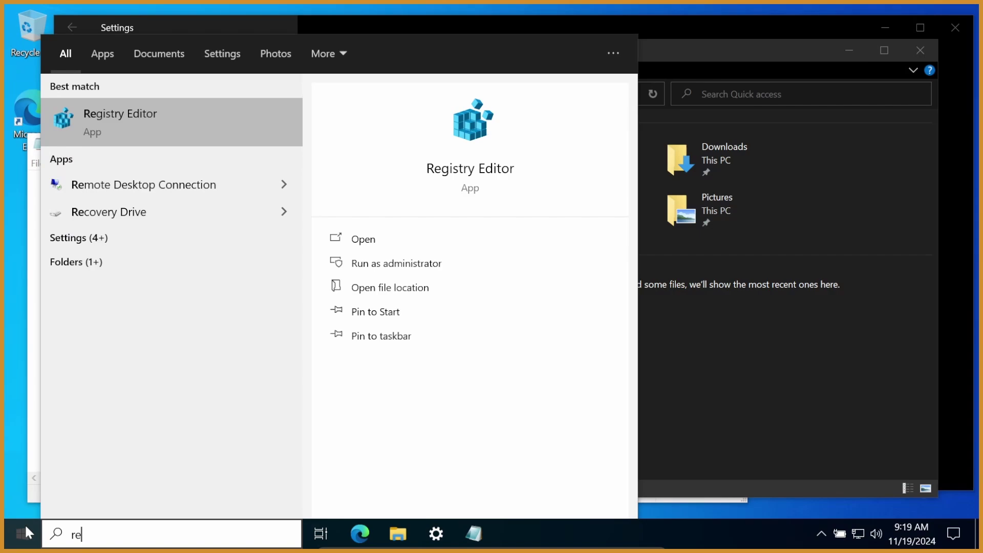
{"action": "key", "text": "BackSpace"}
{"action": "key", "text": "BackSpace"}
{"action": "key", "text": "BackSpace"}
{"action": "key", "text": "BackSpace"}
{"action": "key", "text": "BackSpace"}
{"action": "key", "text": "BackSpace"}
{"action": "key", "text": "BackSpace"}
{"action": "type", "text": "reg"}
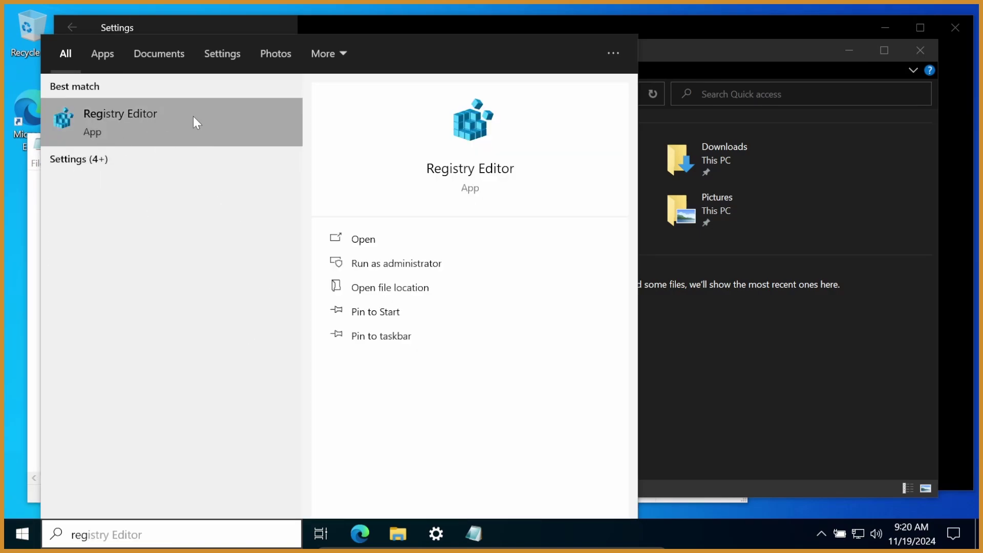
{"action": "left_click", "coordinate": [211, 119]}
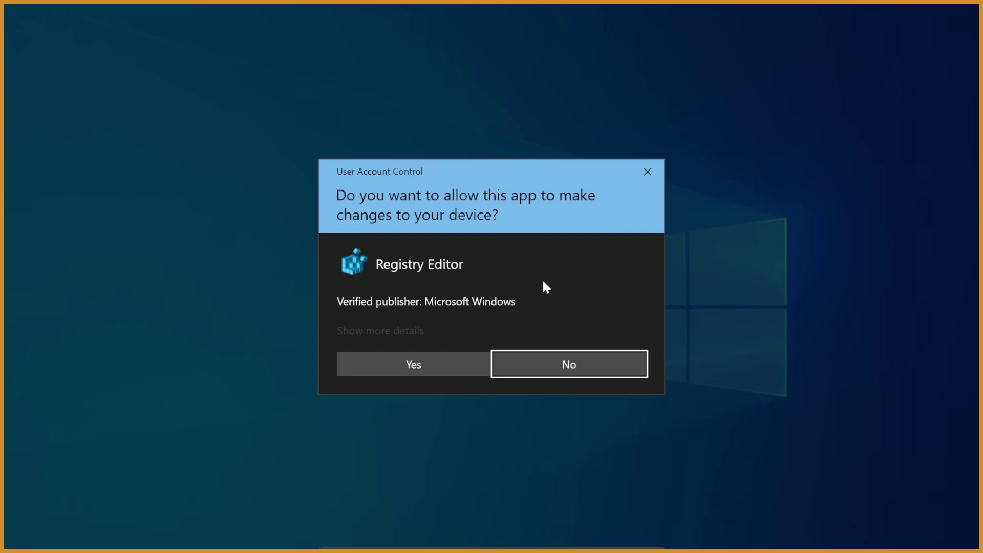
{"action": "left_click", "coordinate": [441, 363]}
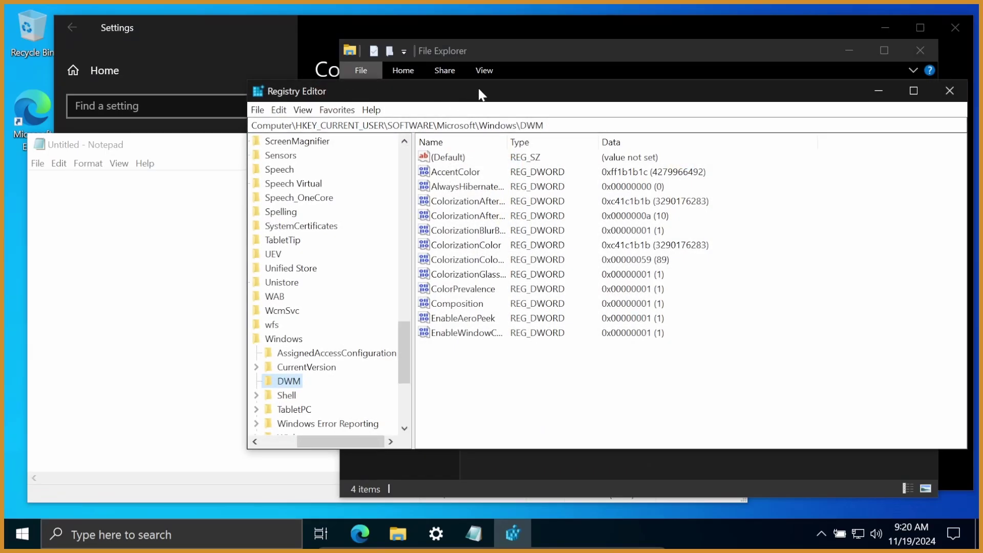
{"action": "left_click_drag", "start_coordinate": [481, 95], "coordinate": [414, 97]}
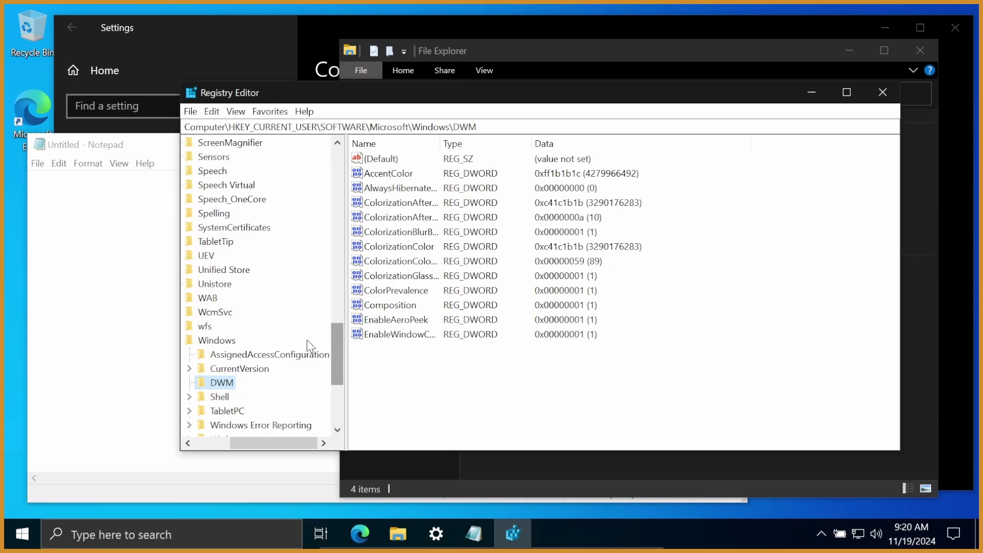
{"action": "scroll", "coordinate": [297, 351], "scroll_direction": "up", "scroll_amount": 20}
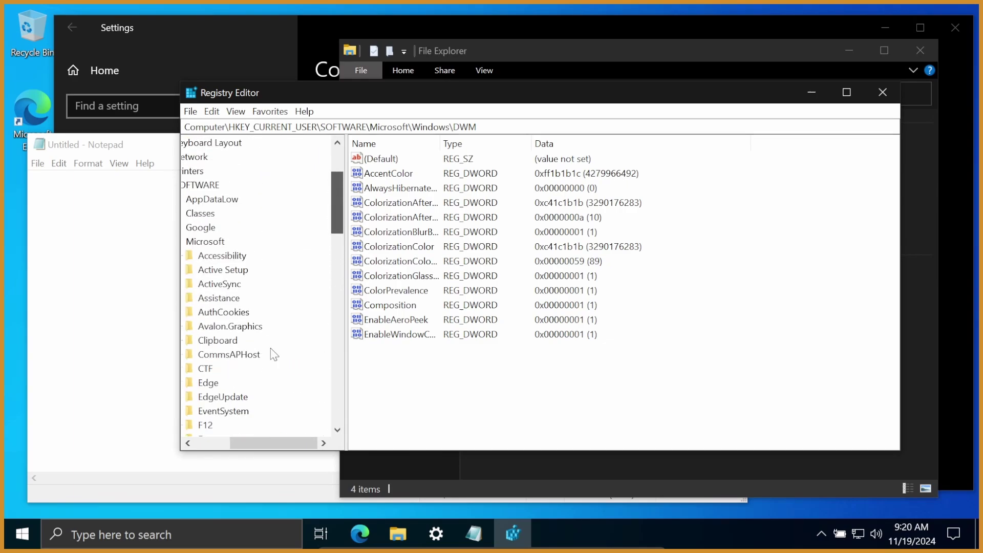
{"action": "left_click_drag", "start_coordinate": [273, 443], "coordinate": [238, 443]}
{"action": "left_click", "coordinate": [213, 185]}
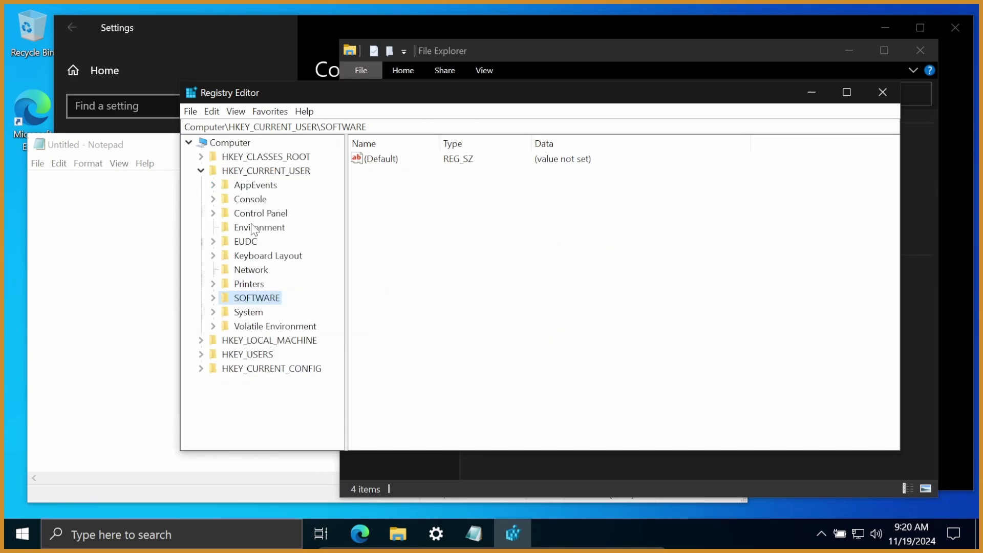
{"action": "left_click", "coordinate": [201, 170]}
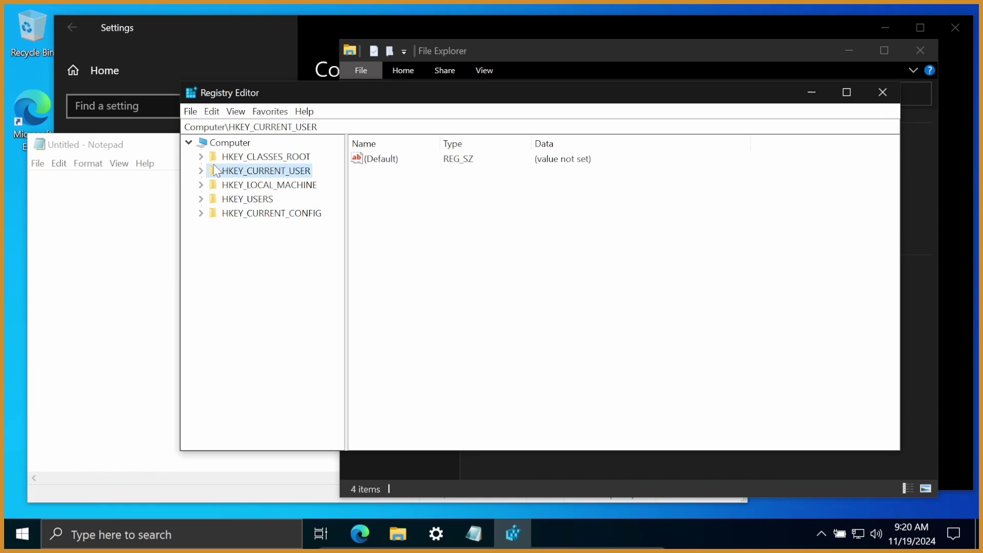
{"action": "left_click", "coordinate": [201, 171]}
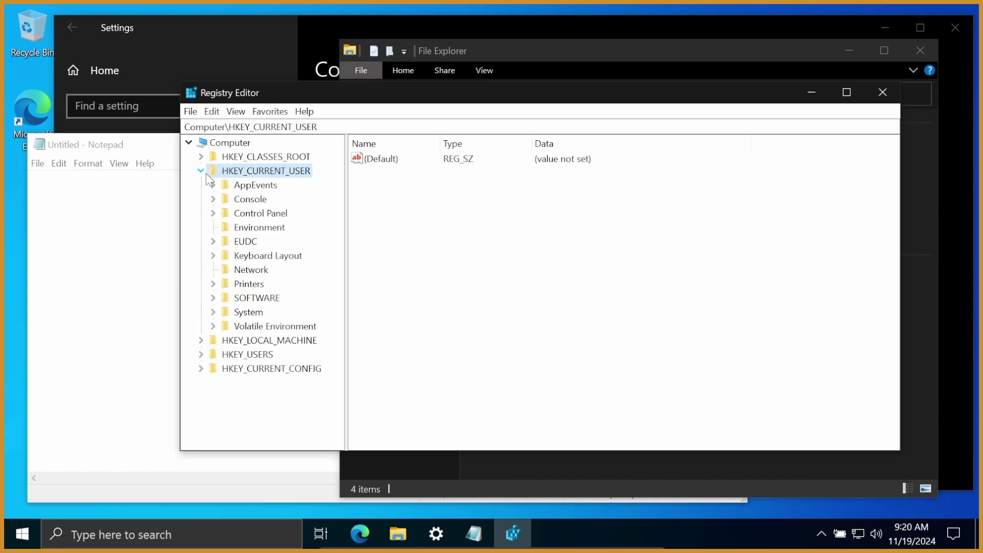
{"action": "left_click", "coordinate": [214, 298]}
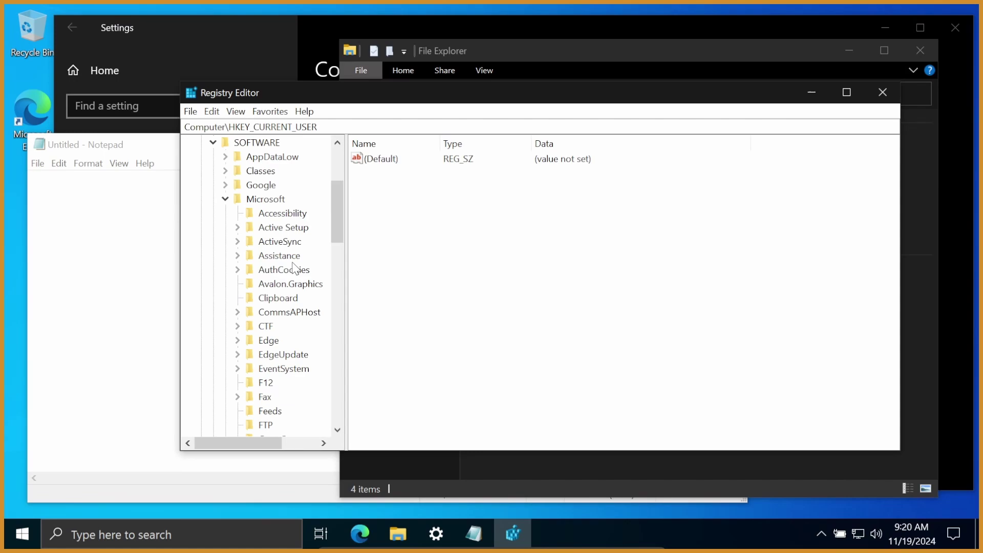
{"action": "scroll", "coordinate": [296, 265], "scroll_direction": "down", "scroll_amount": 9}
{"action": "scroll", "coordinate": [295, 267], "scroll_direction": "down", "scroll_amount": 4}
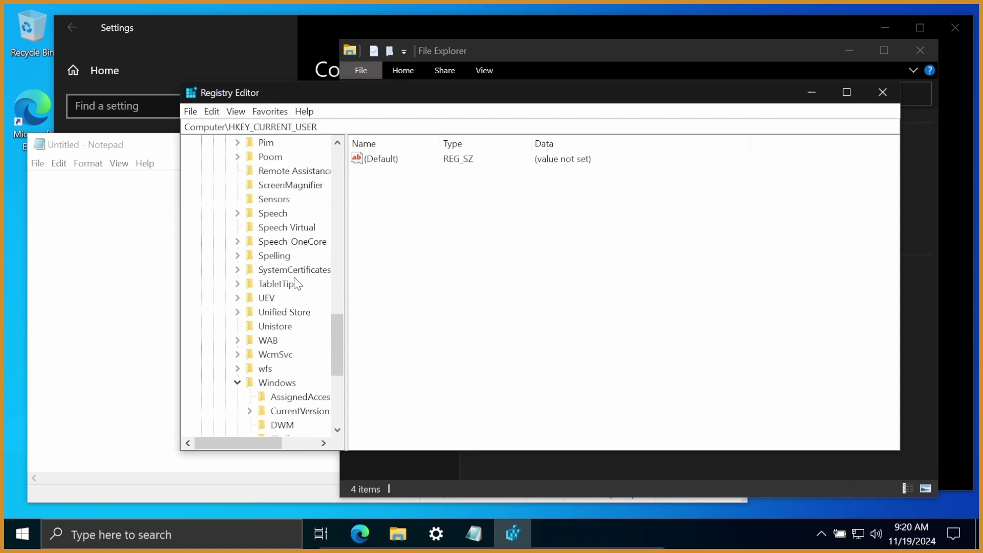
{"action": "scroll", "coordinate": [296, 283], "scroll_direction": "down", "scroll_amount": 3}
{"action": "left_click", "coordinate": [237, 258]}
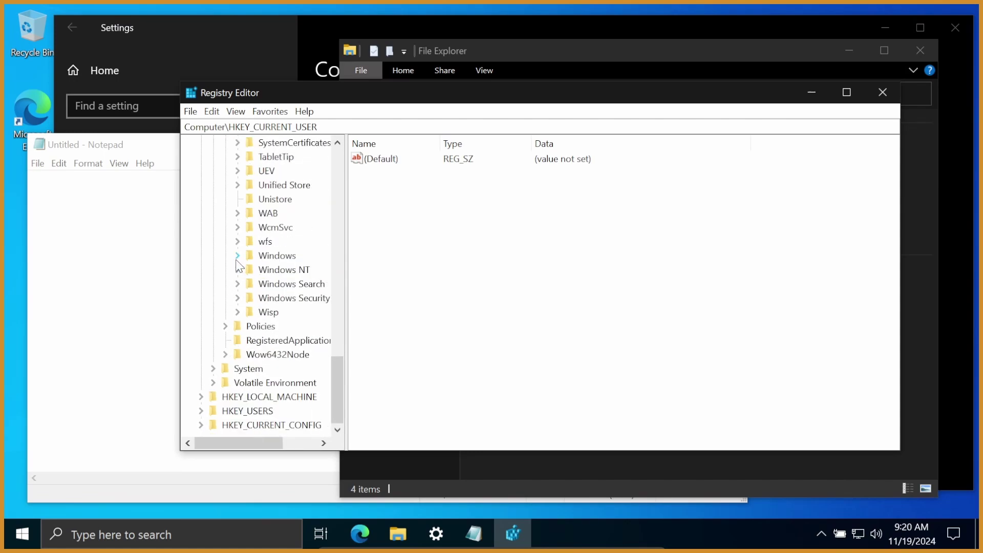
{"action": "left_click", "coordinate": [238, 258]}
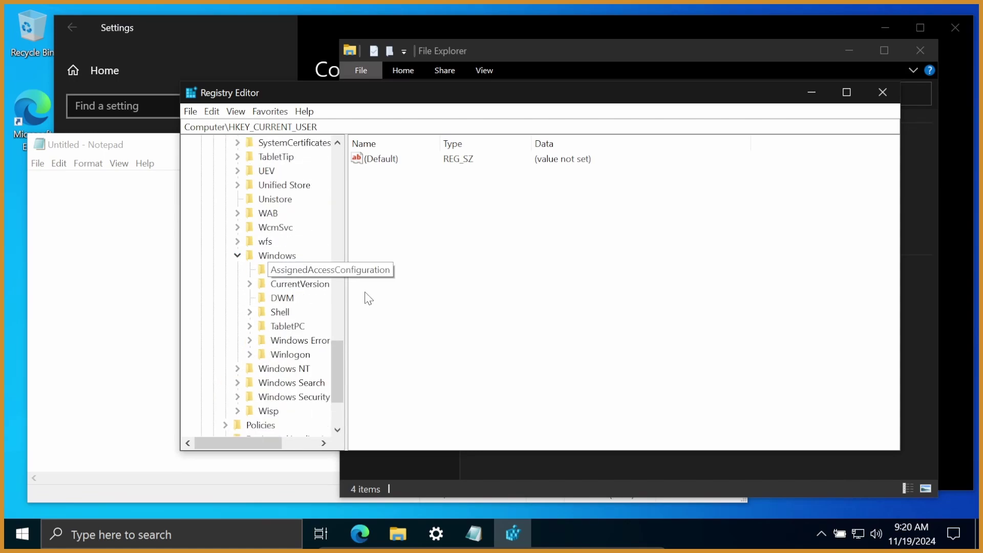
{"action": "left_click", "coordinate": [283, 298]}
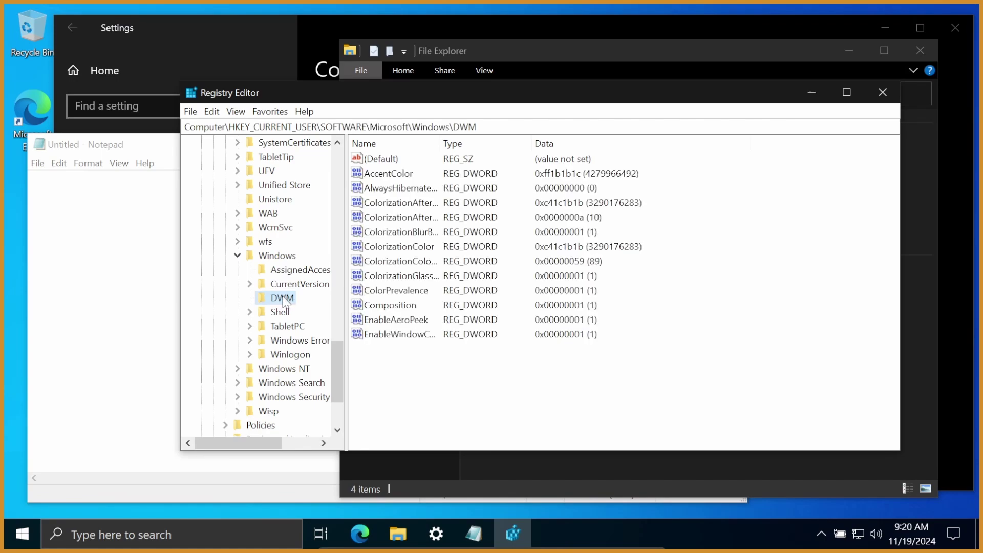
Step: Create a new DWORD (32-bit) value under DWM, named 'AccentColorInactivv' by mistake
{"action": "right_click", "coordinate": [413, 362]}
{"action": "mouse_move", "coordinate": [441, 370]}
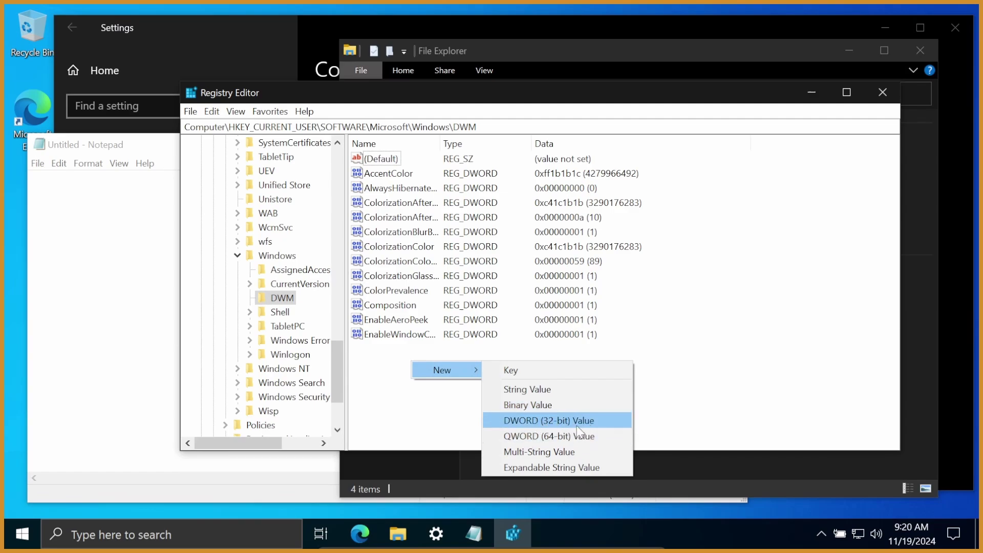
{"action": "left_click", "coordinate": [564, 425]}
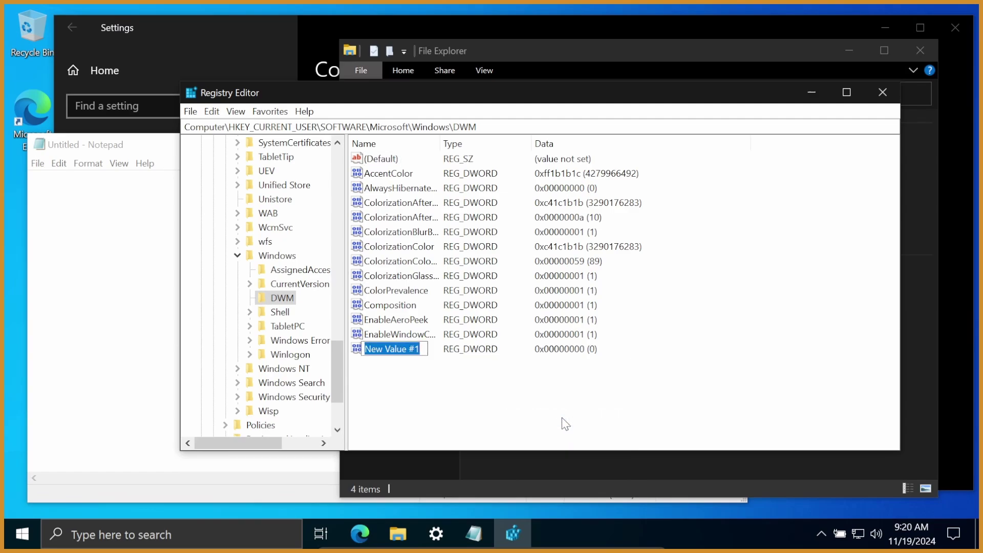
{"action": "type", "text": "AccentCo"}
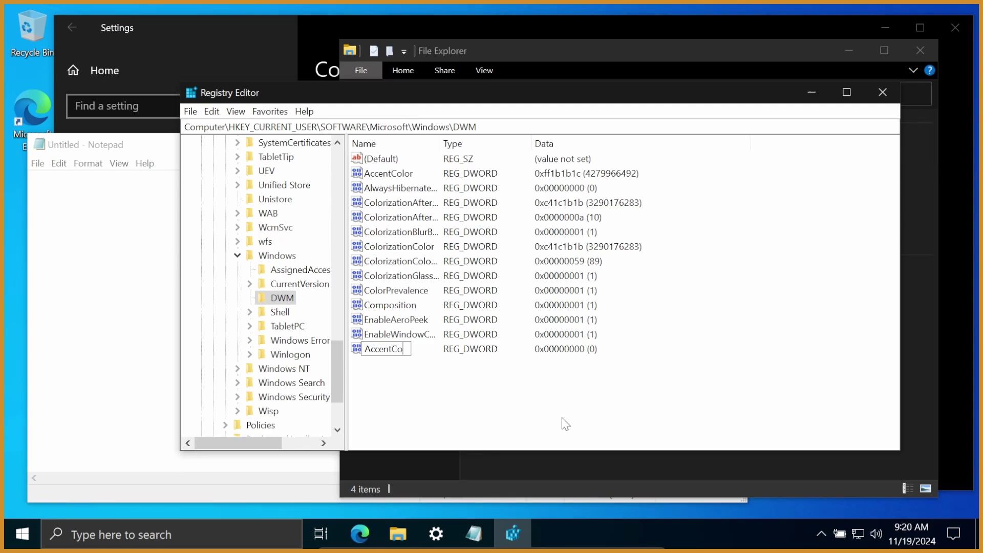
{"action": "type", "text": "lorInactivv"}
{"action": "key", "text": "Return"}
Step: Rename the misspelled value to 'AccentColorInactive'
{"action": "right_click", "coordinate": [425, 348]}
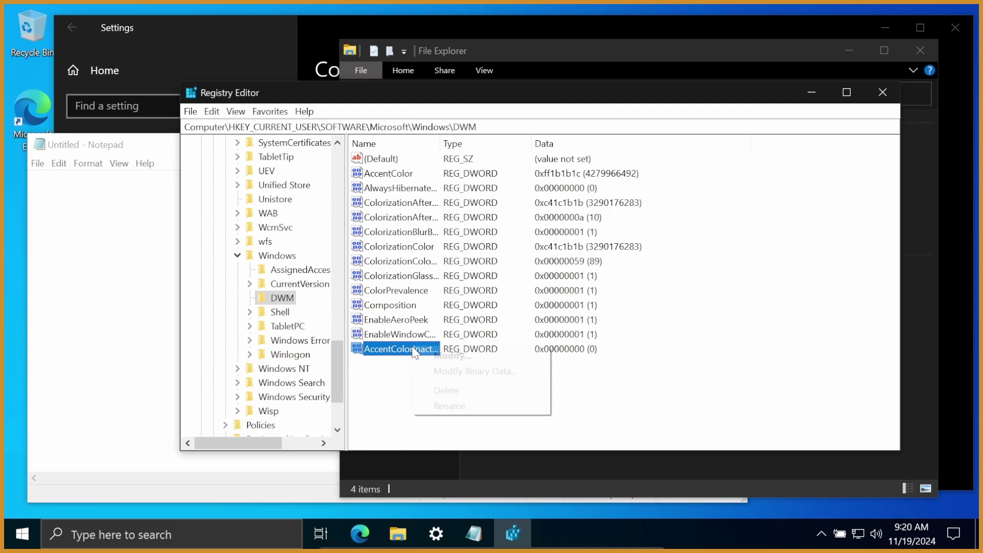
{"action": "left_click", "coordinate": [464, 405]}
{"action": "key", "text": "End"}
{"action": "key", "text": "BackSpace"}
{"action": "type", "text": "e"}
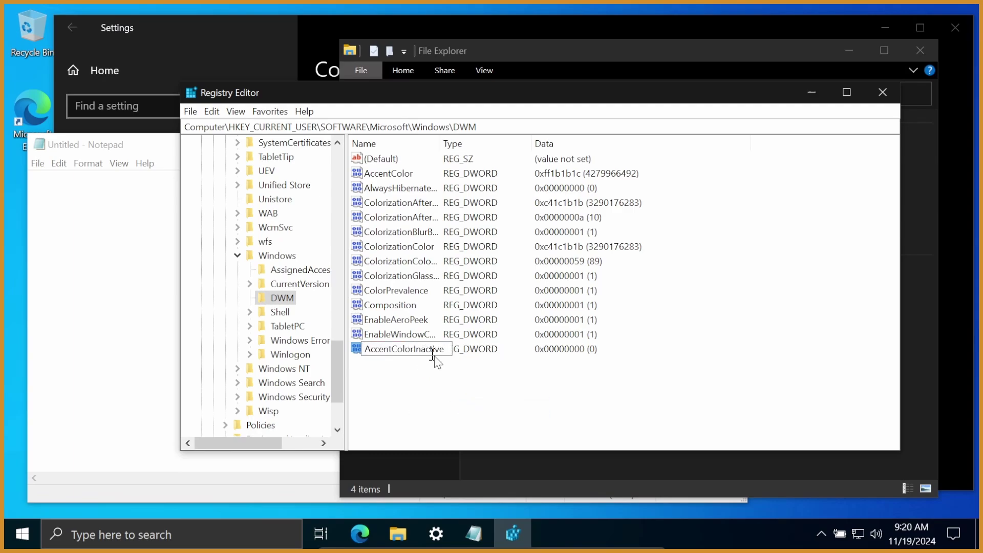
{"action": "key", "text": "Return"}
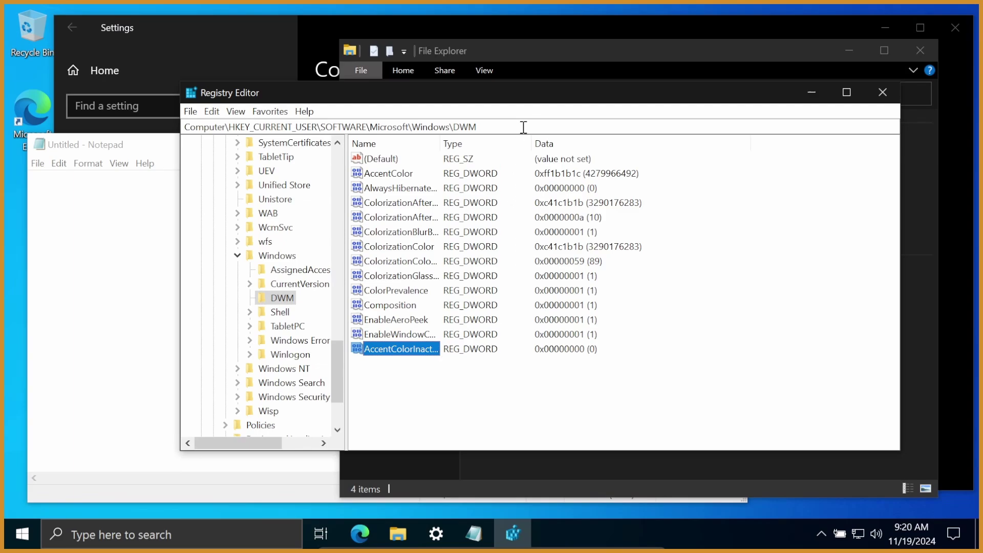
Step: Activate the untitled Notepad window, then bring File Explorer's Quick access window to the front
{"action": "left_click", "coordinate": [136, 233]}
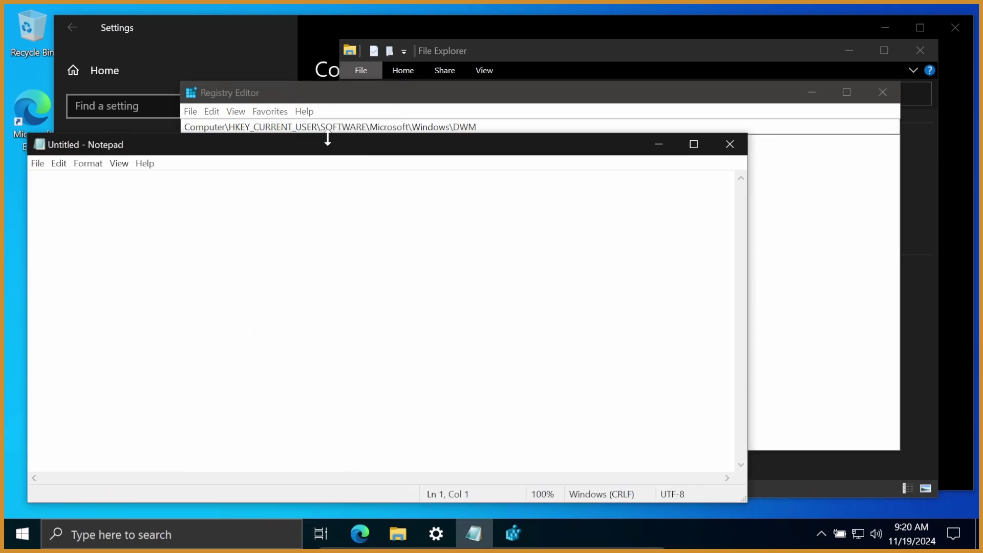
{"action": "left_click", "coordinate": [503, 52]}
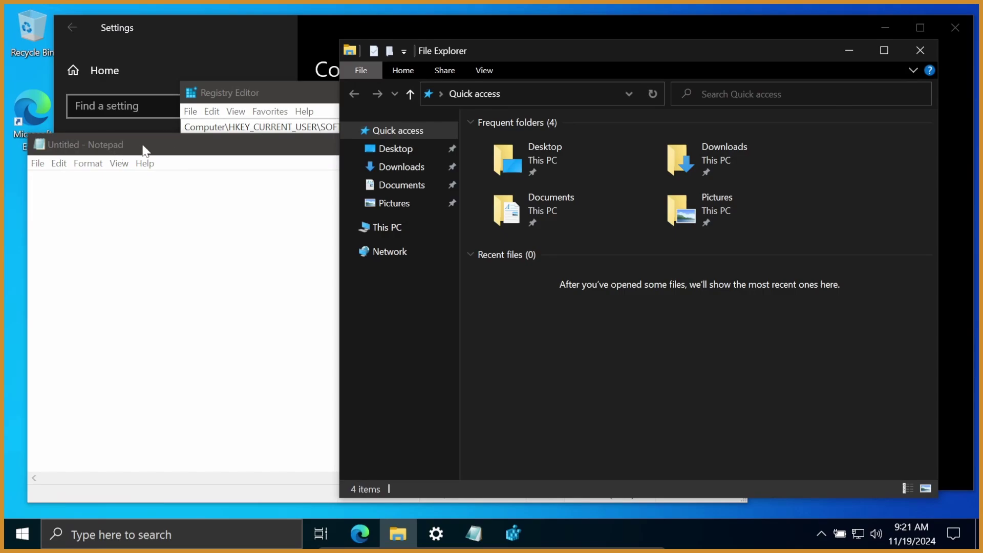
Step: Open a new Edge window and search the web for 'hex color'
{"action": "left_click", "coordinate": [368, 541]}
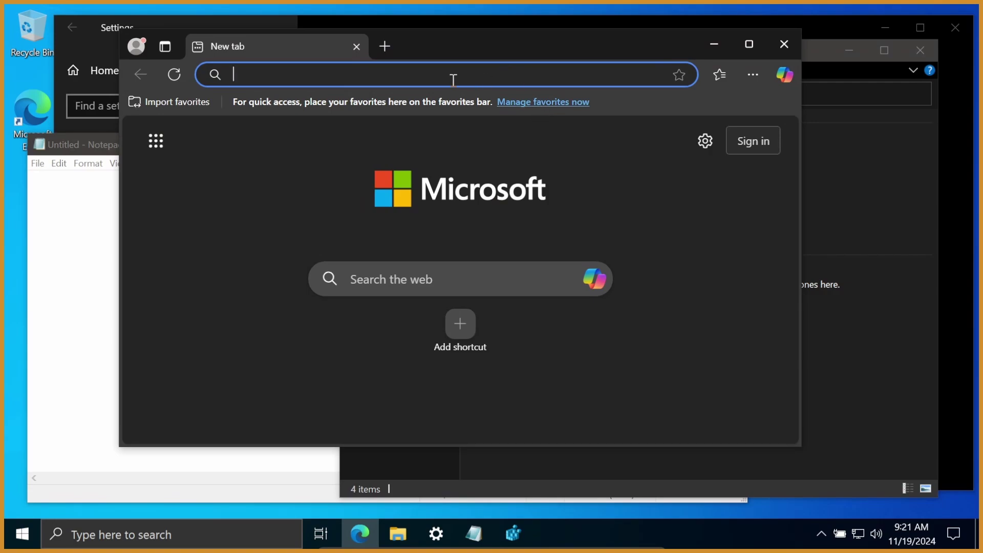
{"action": "type", "text": "hex color"}
{"action": "key", "text": "Return"}
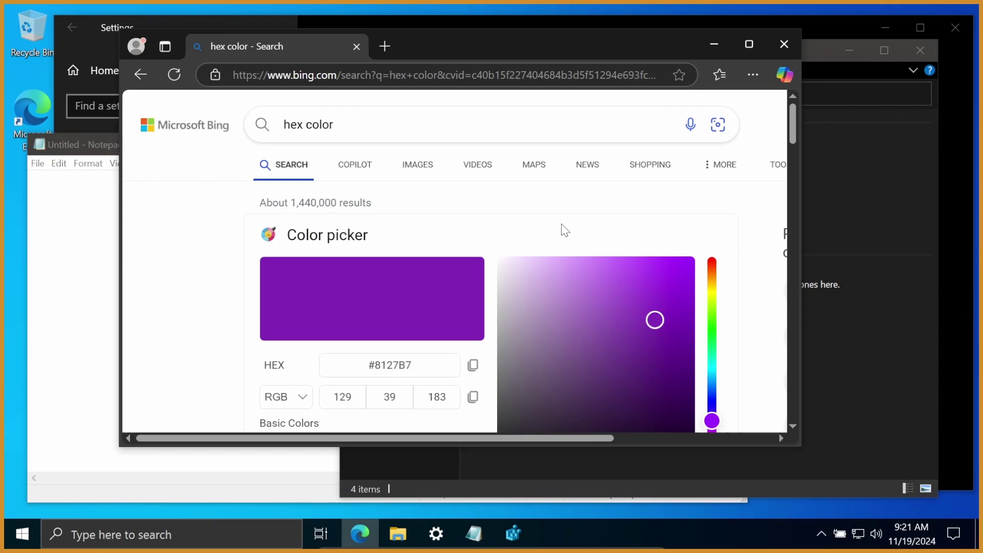
Step: Try several shades in Bing's color picker, settling briefly on a muted purple
{"action": "scroll", "coordinate": [565, 230], "scroll_direction": "down", "scroll_amount": 1}
{"action": "left_click", "coordinate": [575, 292]}
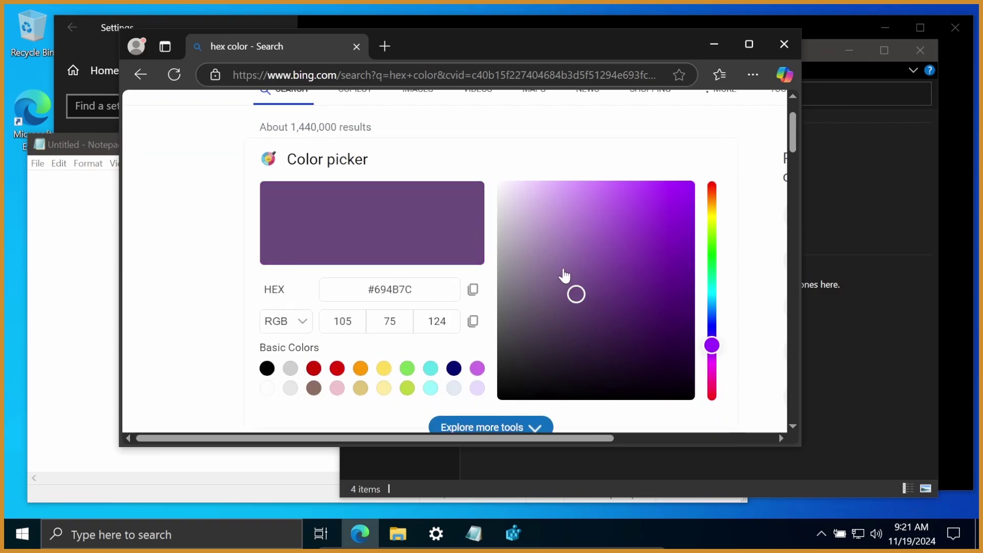
{"action": "left_click", "coordinate": [590, 228]}
{"action": "left_click", "coordinate": [604, 274]}
{"action": "left_click", "coordinate": [580, 240]}
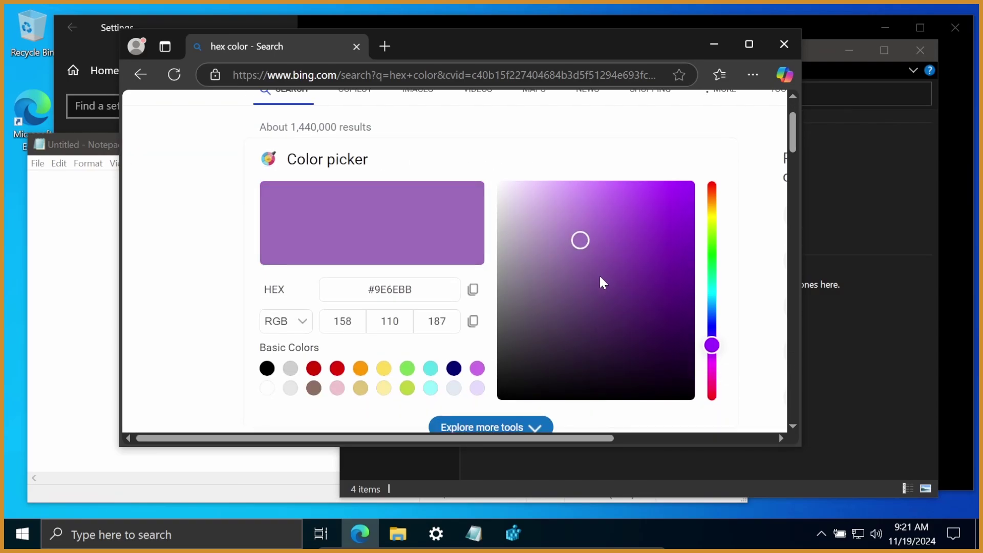
{"action": "scroll", "coordinate": [186, 222], "scroll_direction": "down", "scroll_amount": 3}
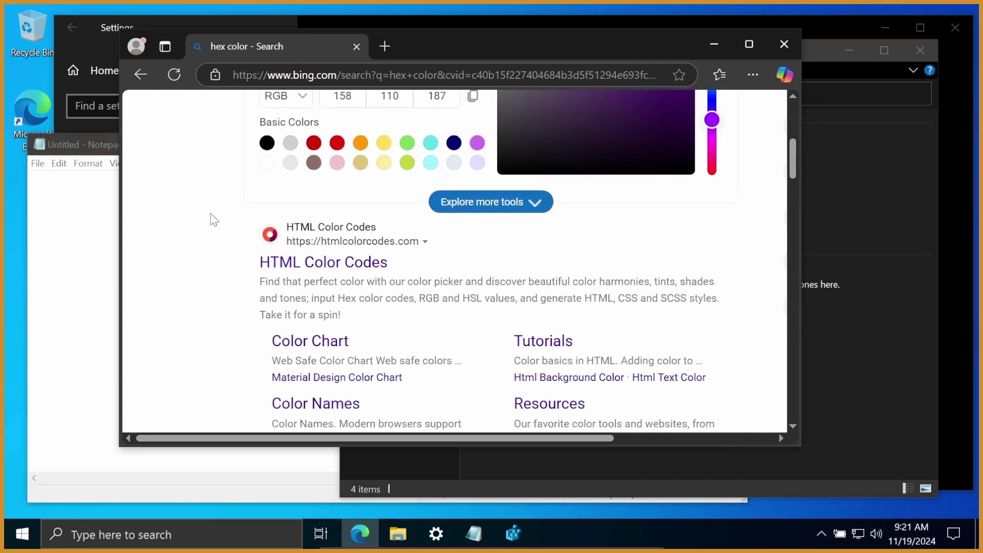
{"action": "scroll", "coordinate": [502, 265], "scroll_direction": "down", "scroll_amount": 2}
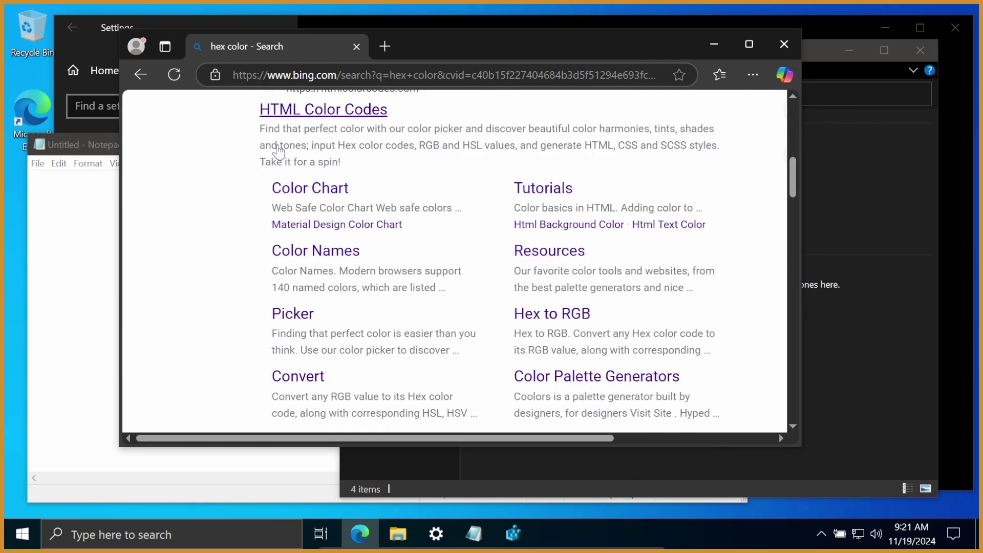
Step: Look at the HTML Color Codes site, then close that page
{"action": "left_click", "coordinate": [377, 108]}
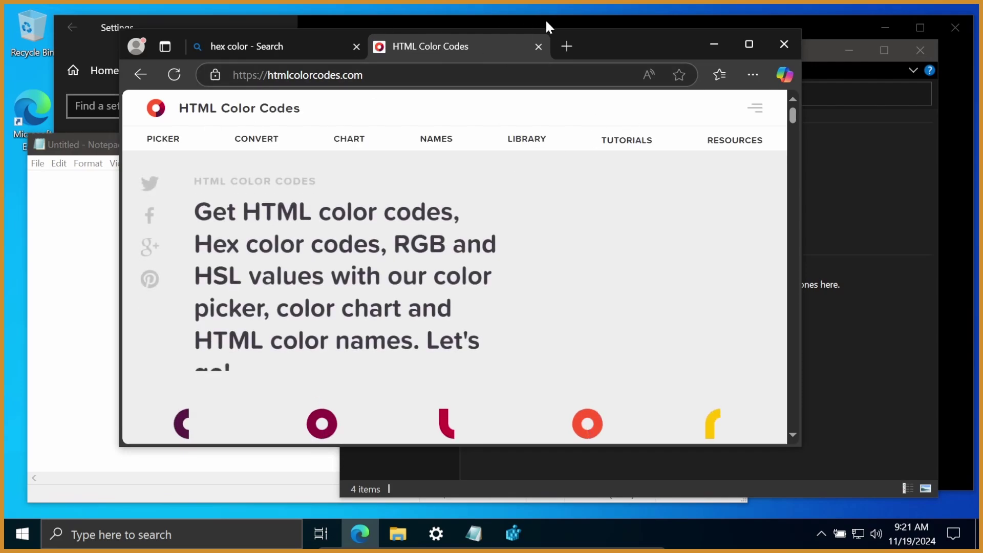
{"action": "scroll", "coordinate": [670, 236], "scroll_direction": "down", "scroll_amount": 5}
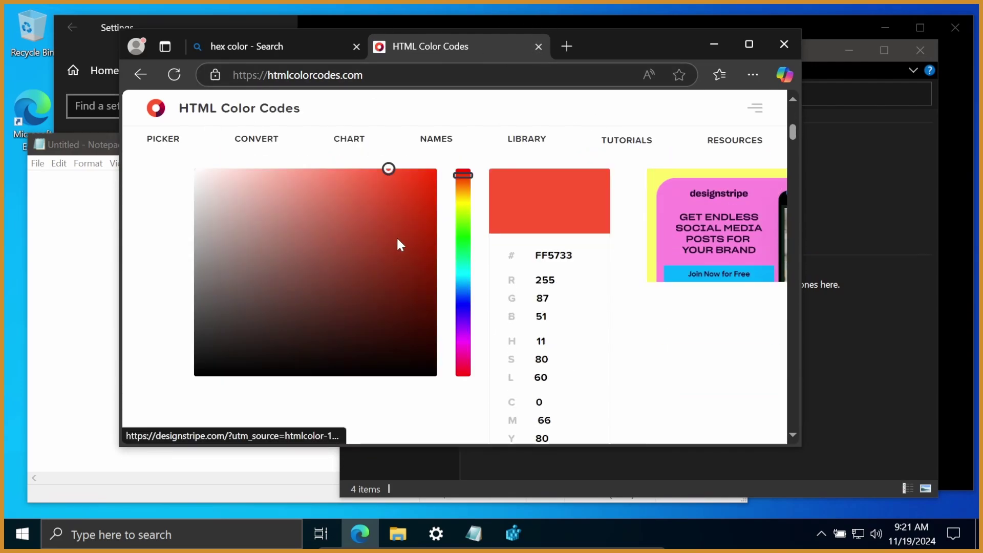
{"action": "left_click_drag", "start_coordinate": [398, 244], "coordinate": [342, 237]}
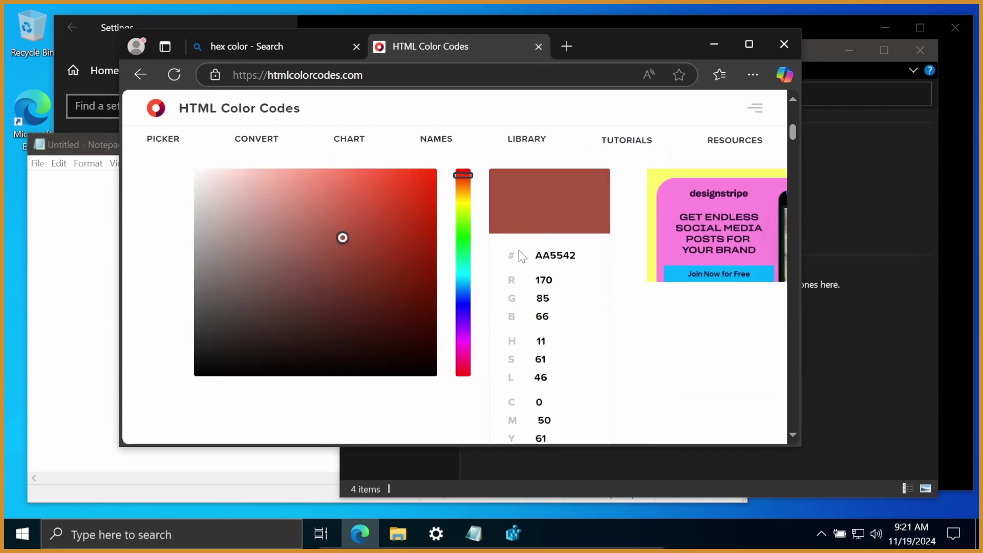
{"action": "left_click", "coordinate": [538, 46]}
Step: Back on Bing, pick a brighter purple in the color picker
{"action": "scroll", "coordinate": [664, 213], "scroll_direction": "up", "scroll_amount": 10}
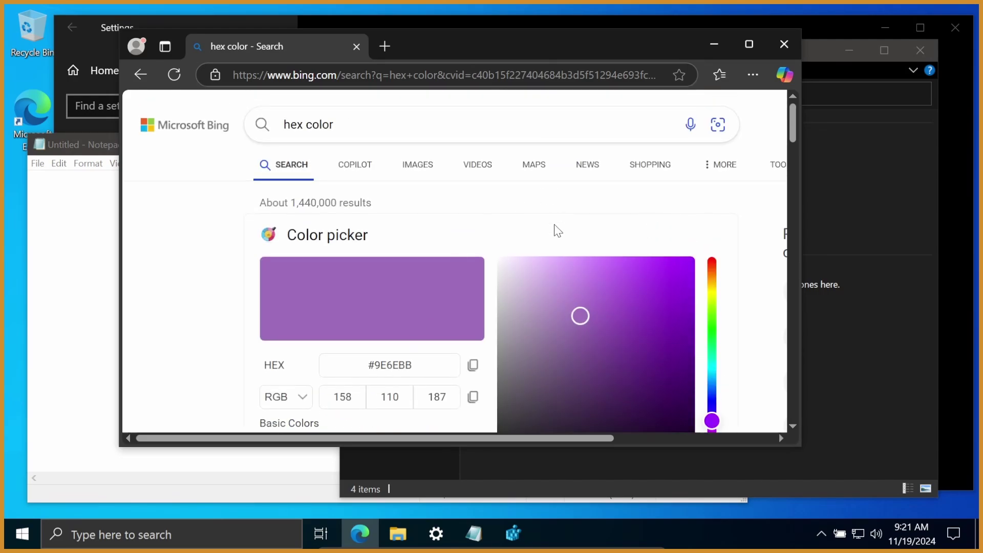
{"action": "scroll", "coordinate": [577, 213], "scroll_direction": "down", "scroll_amount": 3}
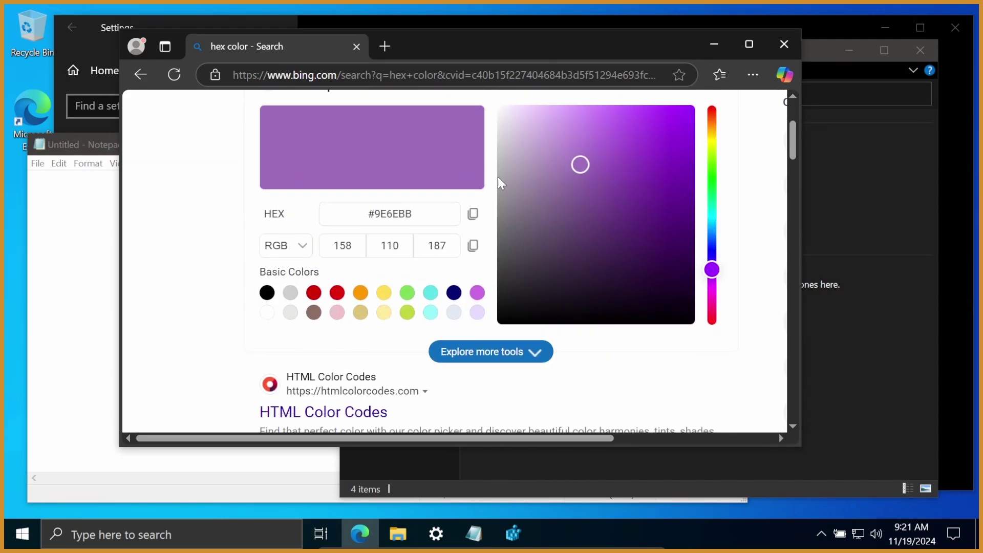
{"action": "scroll", "coordinate": [586, 302], "scroll_direction": "up", "scroll_amount": 2}
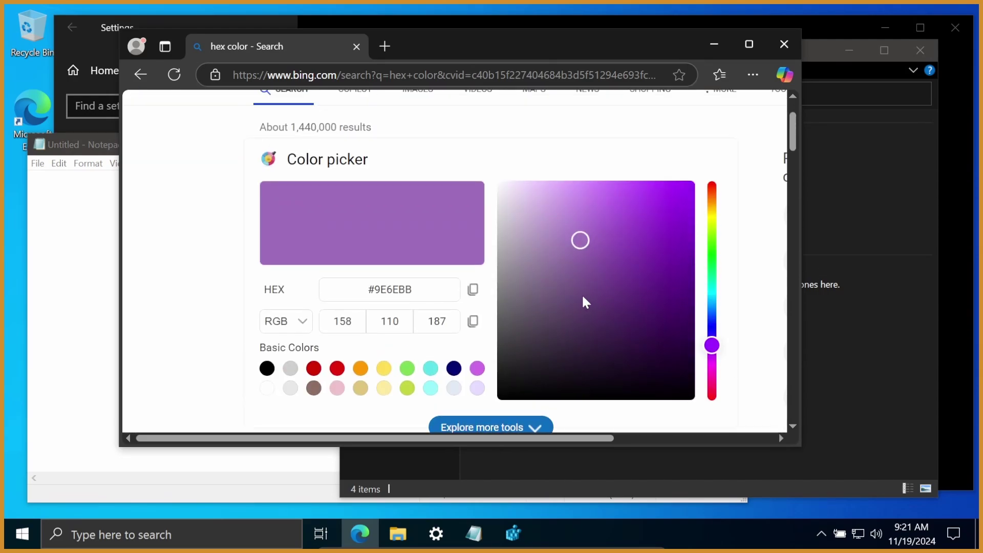
{"action": "left_click", "coordinate": [606, 239]}
Step: Fine-tune the picker to purple #8612CE and copy its hex code
{"action": "left_click_drag", "start_coordinate": [639, 237], "coordinate": [680, 225]}
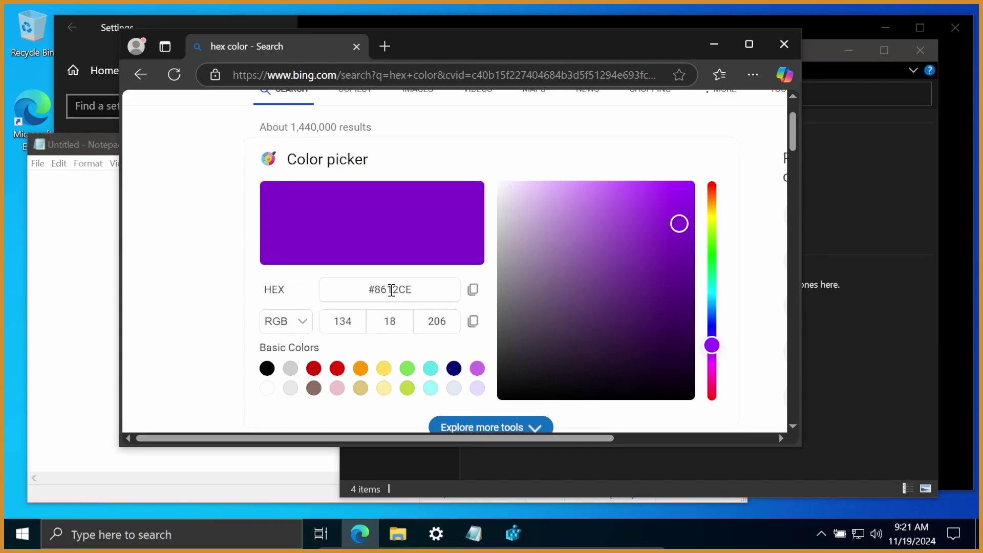
{"action": "left_click", "coordinate": [472, 289]}
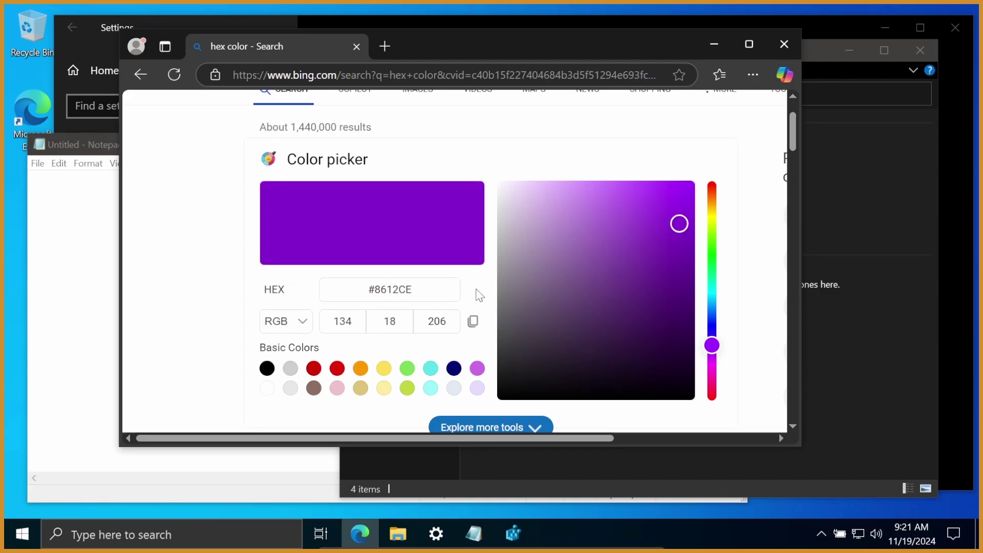
{"action": "left_click", "coordinate": [512, 533]}
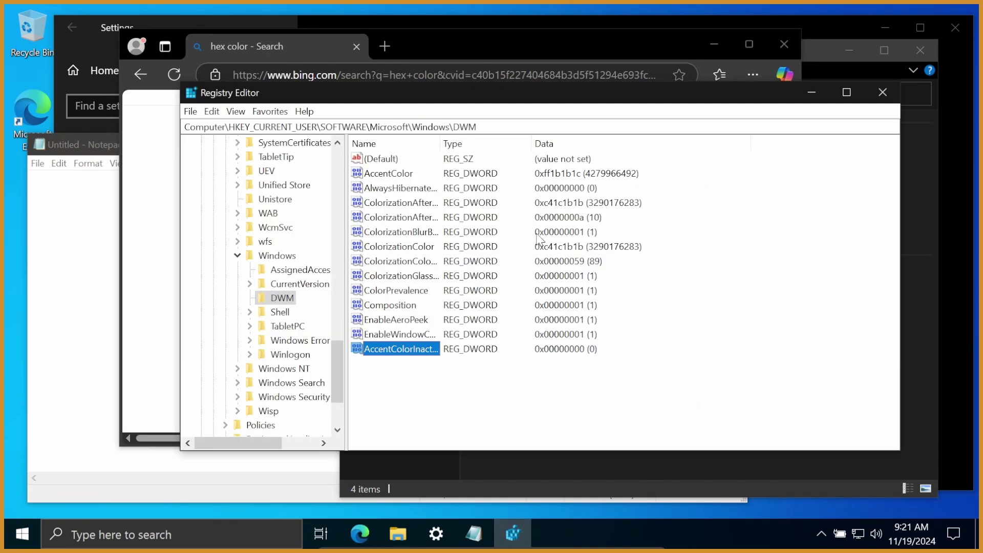
Step: Paste 8612CE as AccentColorInactive's value data, save it, and check inactive title bars
{"action": "double_click", "coordinate": [404, 349]}
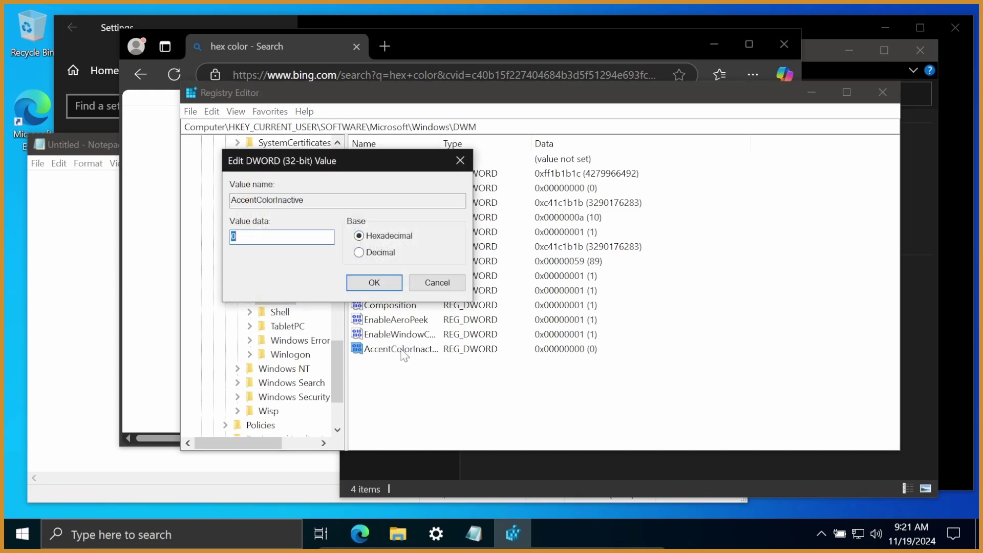
{"action": "left_click", "coordinate": [250, 238]}
{"action": "key", "text": "ctrl+v"}
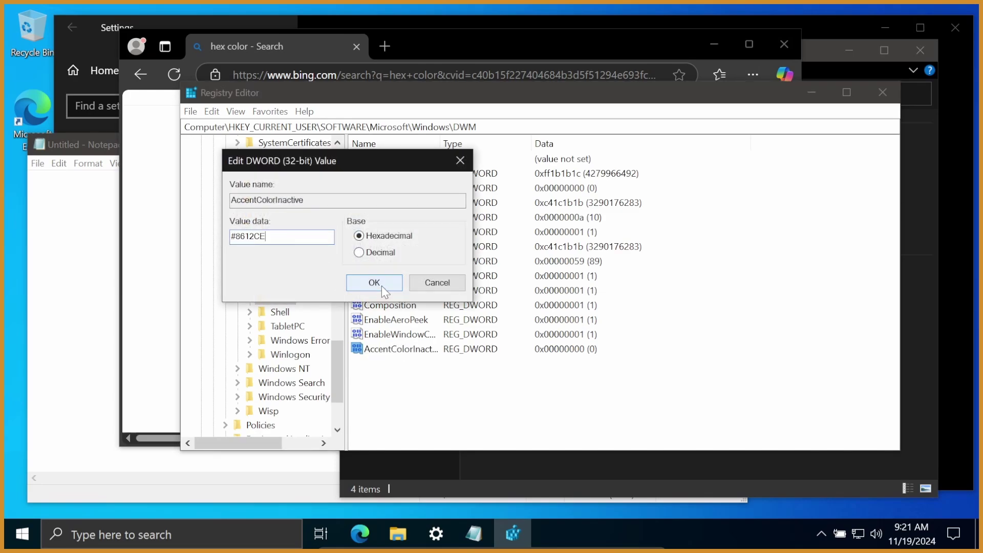
{"action": "left_click", "coordinate": [382, 285]}
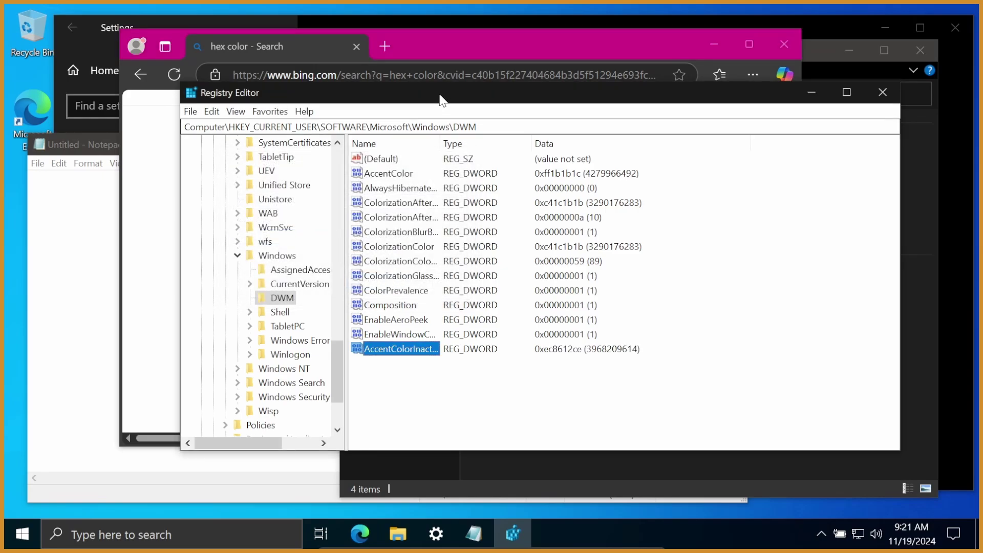
{"action": "left_click", "coordinate": [102, 148]}
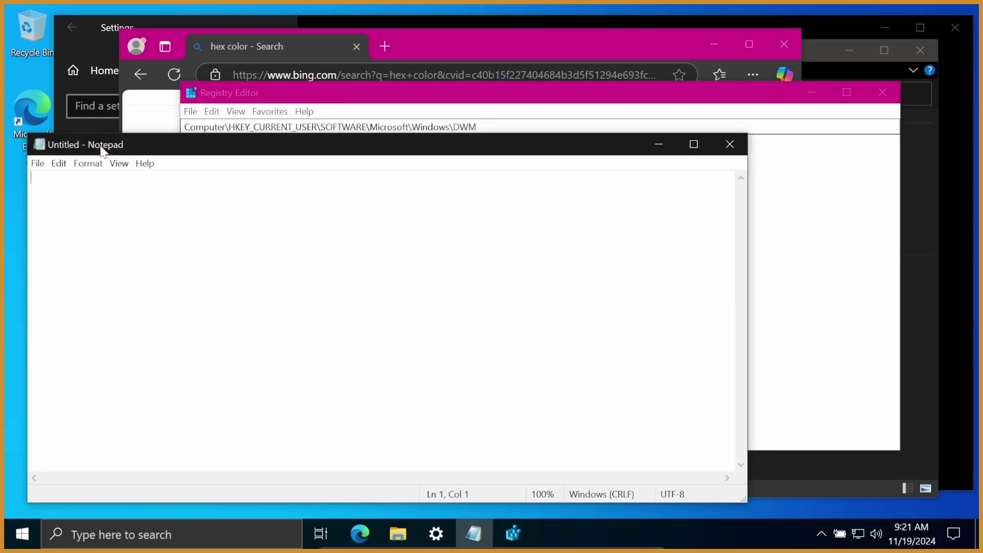
{"action": "left_click", "coordinate": [569, 47]}
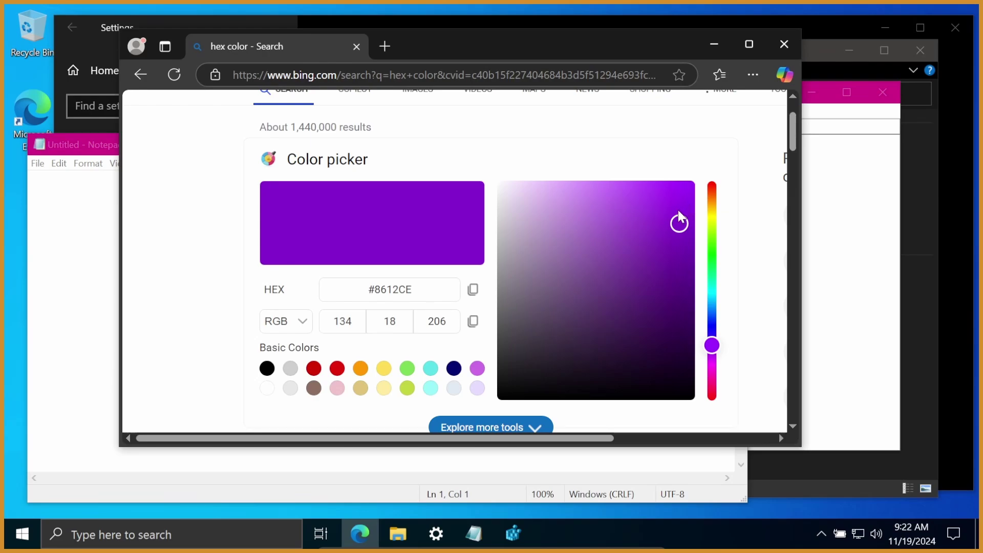
Step: Pick near-black #0D0711 in the color picker and copy its hex code
{"action": "left_click_drag", "start_coordinate": [533, 382], "coordinate": [615, 386]}
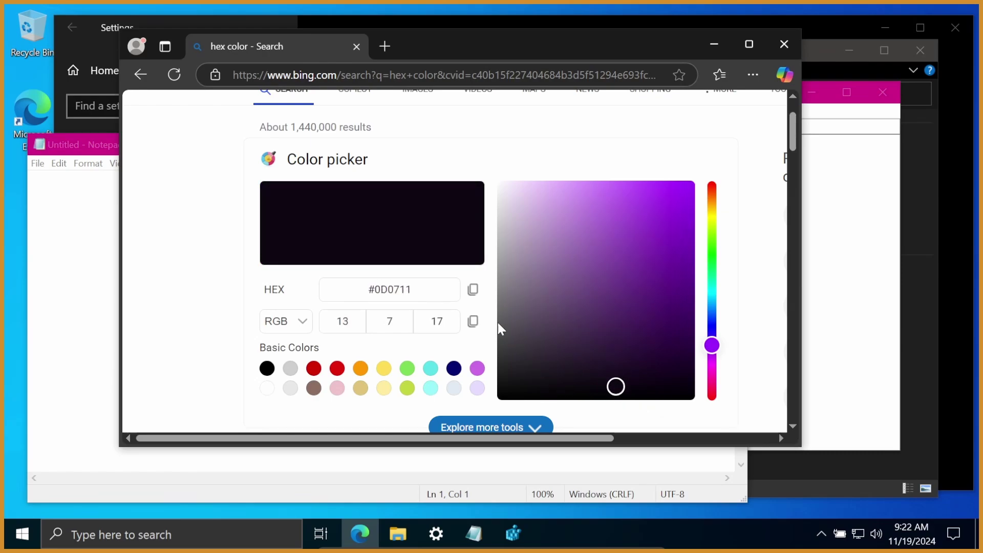
{"action": "left_click", "coordinate": [473, 290]}
{"action": "left_click", "coordinate": [859, 242]}
{"action": "left_click", "coordinate": [58, 141]}
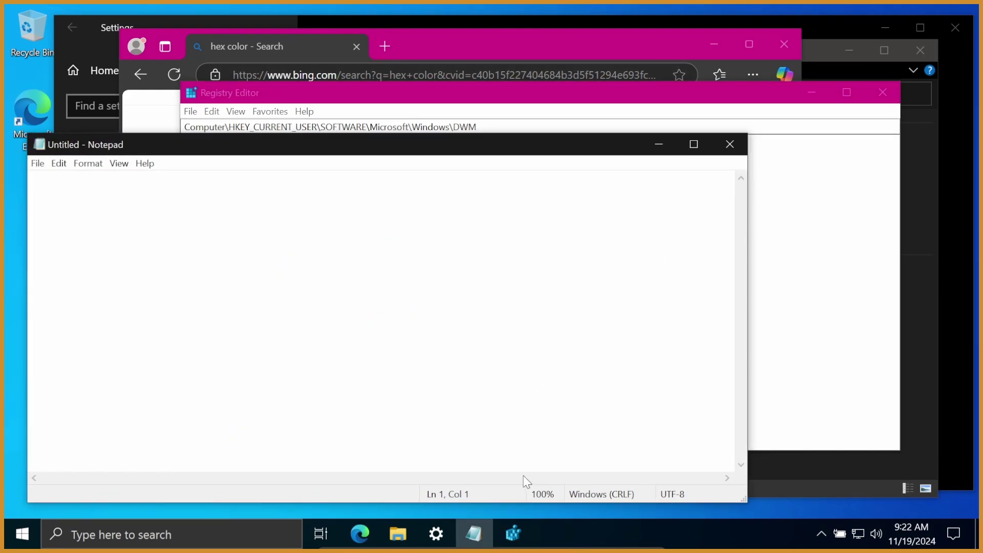
{"action": "left_click", "coordinate": [513, 532]}
Step: Paste 0D0711 into AccentColorInactive's value data and save it
{"action": "double_click", "coordinate": [395, 348]}
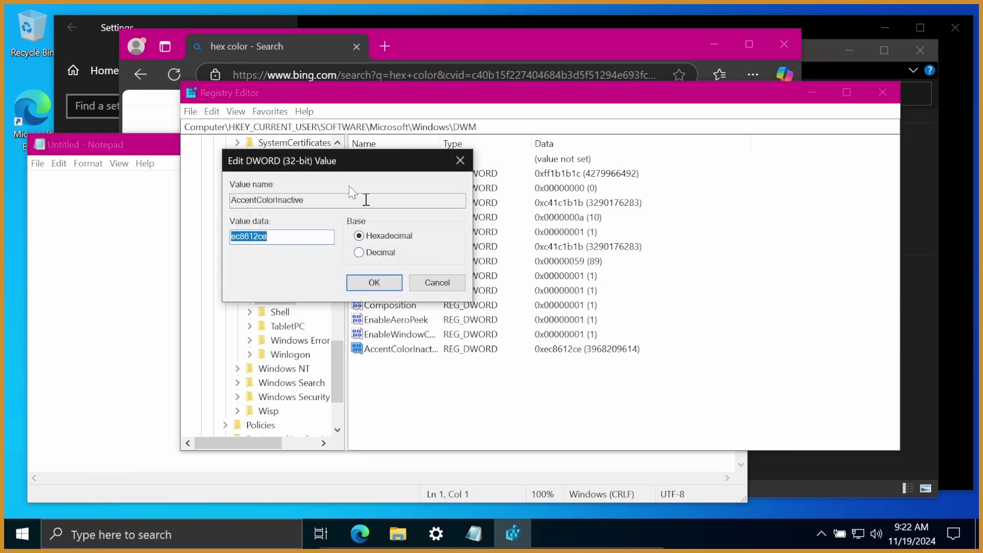
{"action": "key", "text": "ctrl+v"}
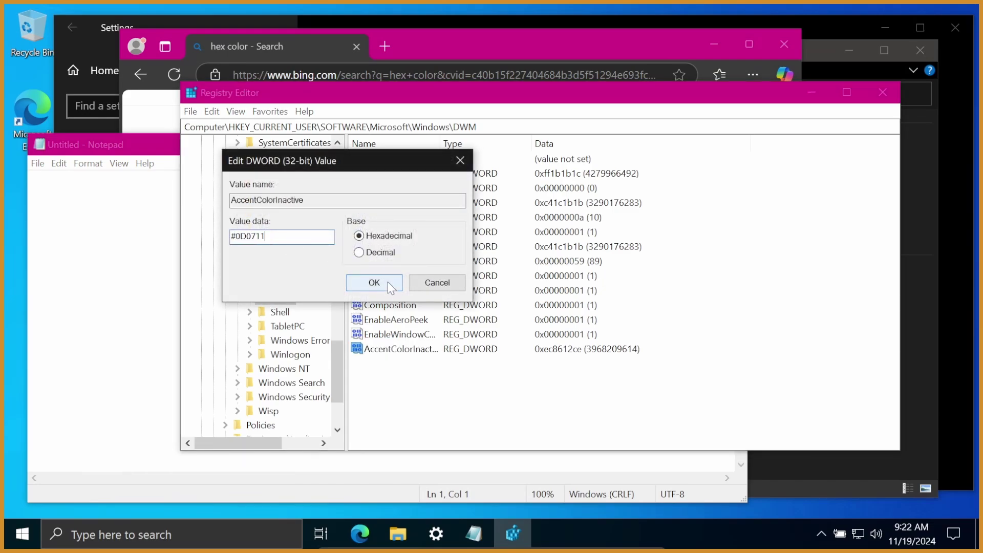
{"action": "left_click", "coordinate": [387, 281]}
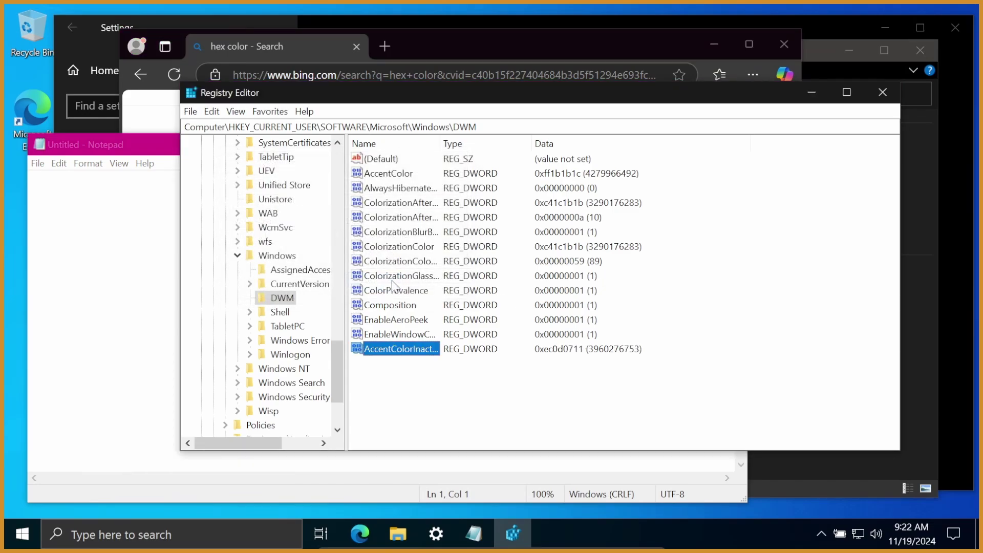
Step: Check inactive title bars by switching between Notepad and Registry Editor, maximizing and restoring Regedit
{"action": "left_click", "coordinate": [147, 150]}
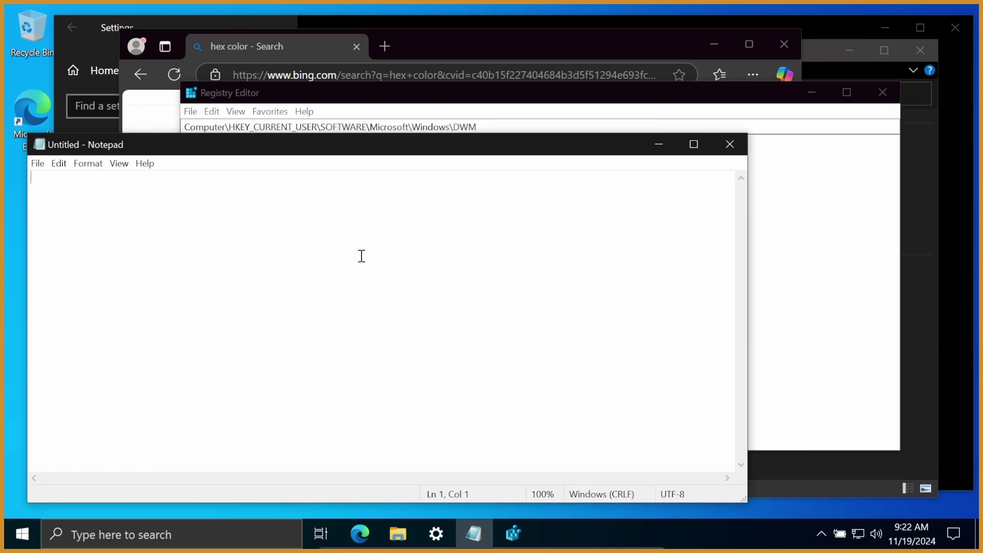
{"action": "left_click", "coordinate": [832, 271]}
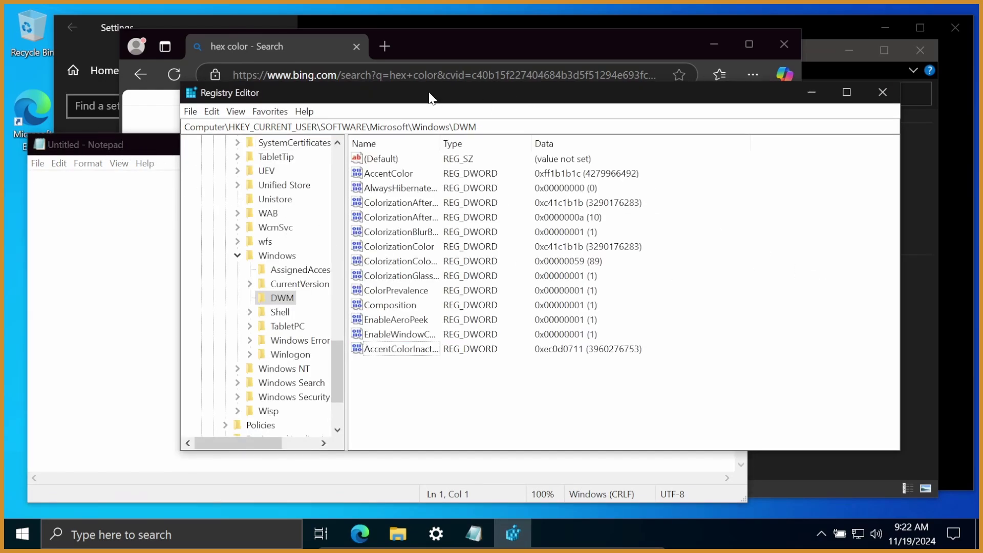
{"action": "left_click", "coordinate": [134, 148]}
{"action": "double_click", "coordinate": [343, 97]}
{"action": "left_click", "coordinate": [924, 13]}
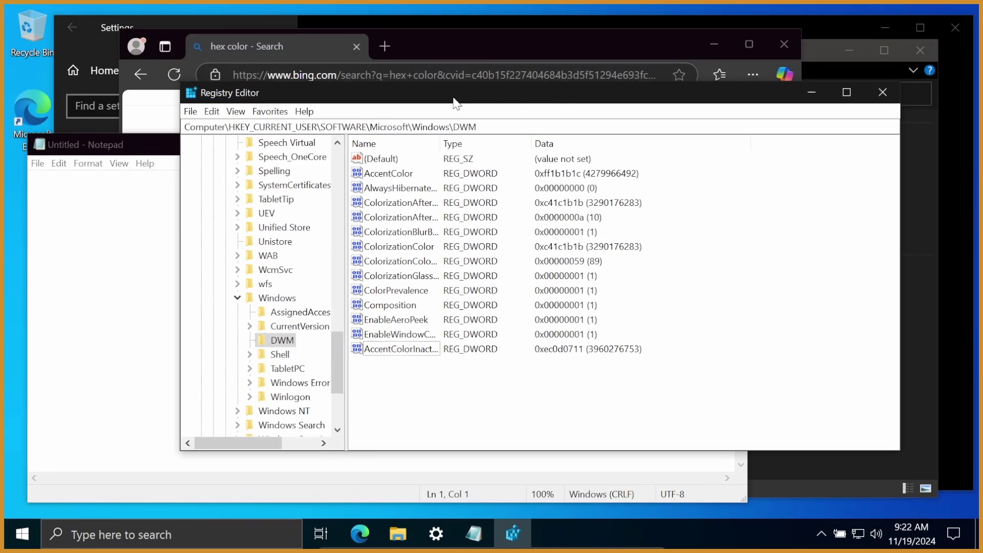
Step: Pick dark gray #1E1D1E in the color picker and copy its hex code
{"action": "left_click", "coordinate": [471, 51]}
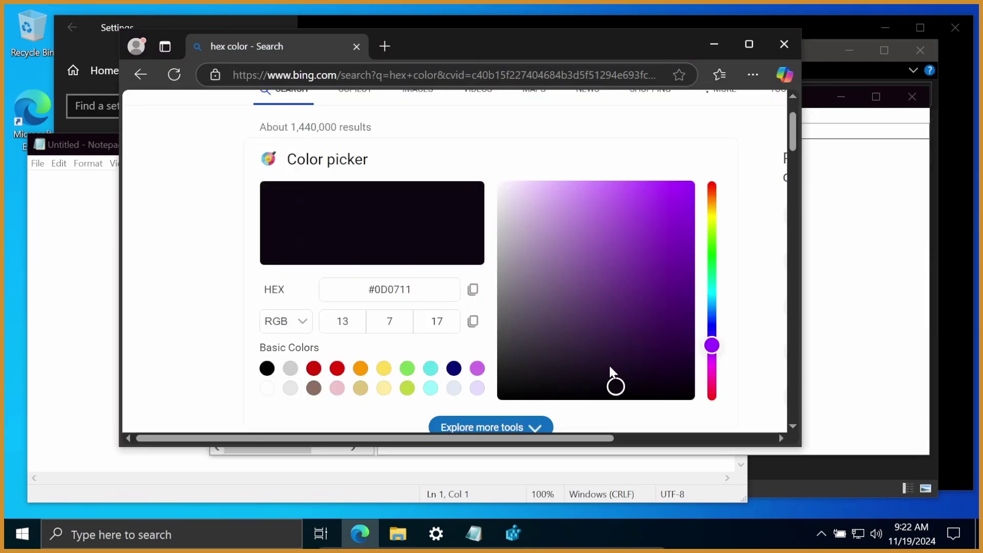
{"action": "left_click_drag", "start_coordinate": [612, 379], "coordinate": [506, 376]}
{"action": "left_click", "coordinate": [473, 289]}
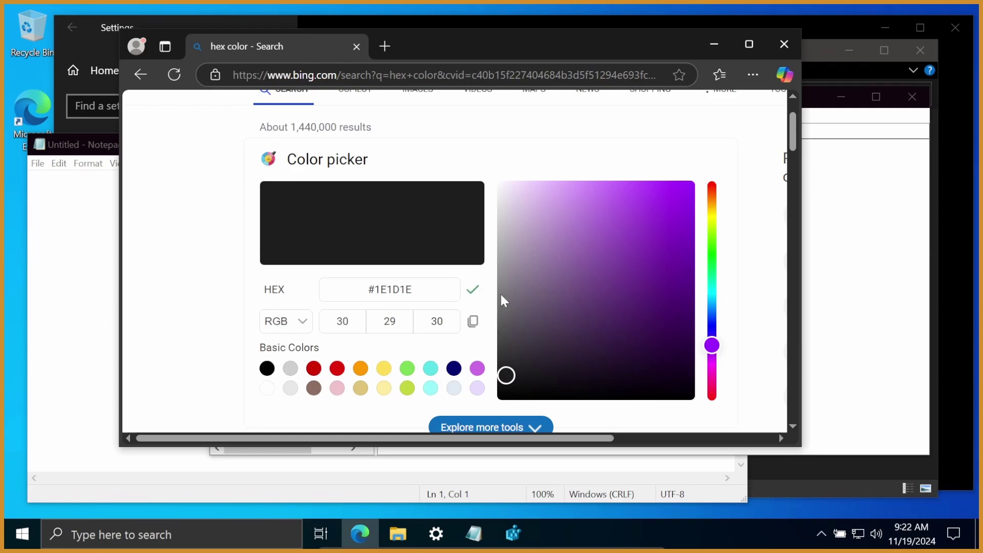
Step: Paste 1E1D1E into AccentColorInactive, remove the '#', and save the value
{"action": "left_click", "coordinate": [508, 532]}
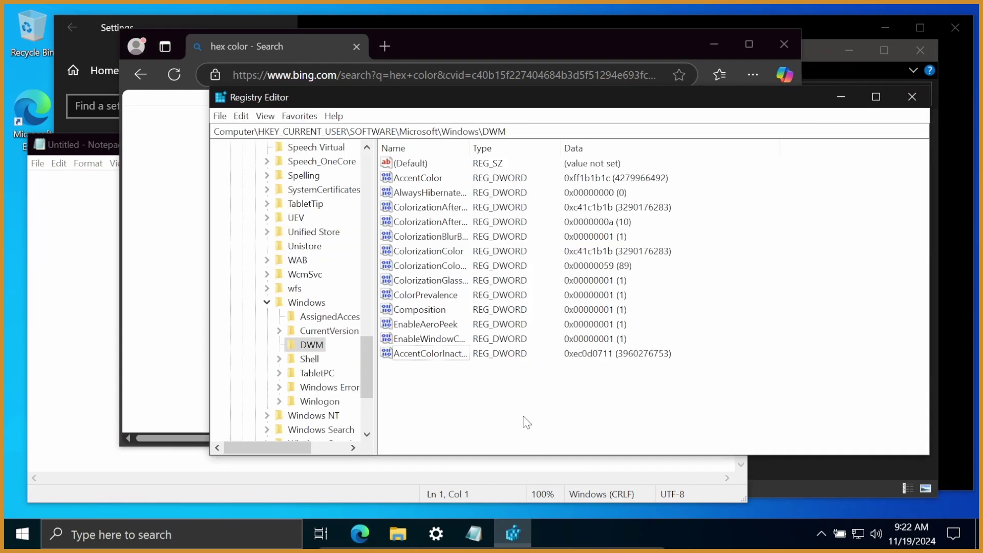
{"action": "double_click", "coordinate": [437, 354]}
{"action": "key", "text": "ctrl+v"}
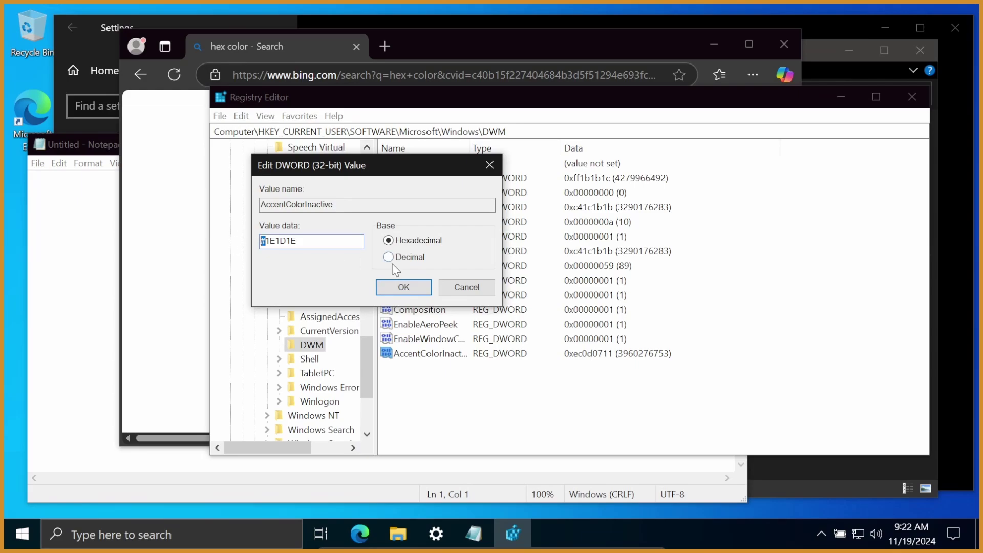
{"action": "key", "text": "BackSpace"}
{"action": "left_click", "coordinate": [403, 287]}
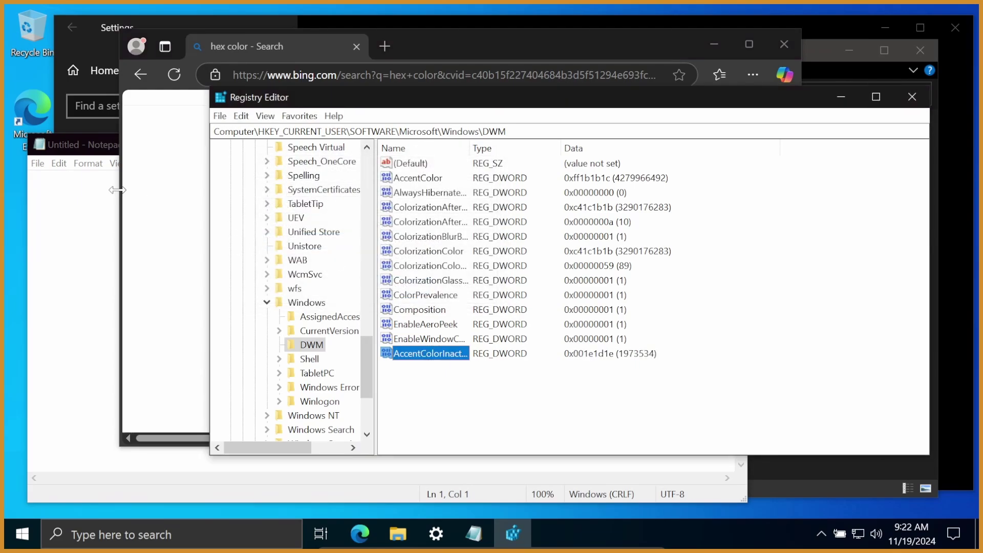
Step: Compare inactive title bars by switching between Notepad and Registry Editor and moving Regedit
{"action": "left_click", "coordinate": [82, 224]}
{"action": "left_click", "coordinate": [398, 103]}
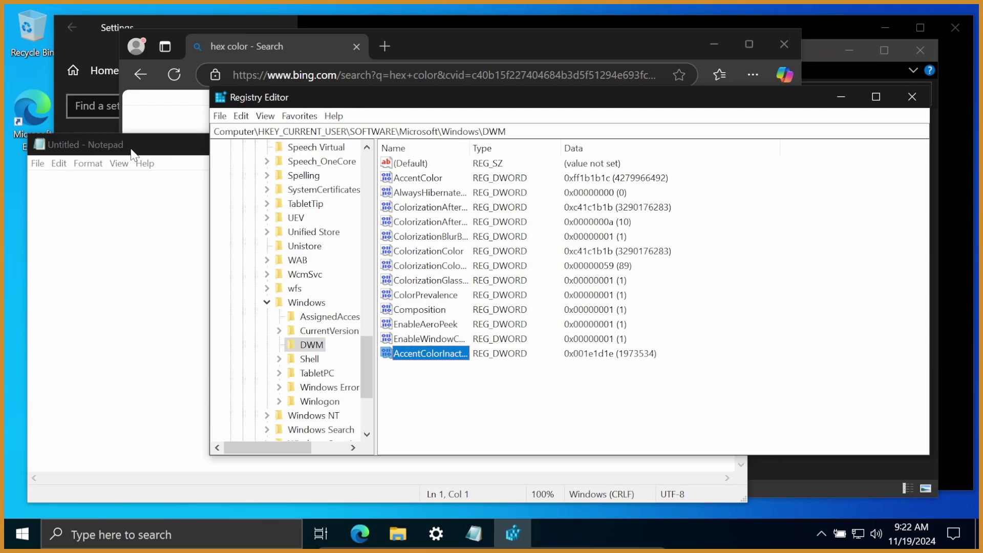
{"action": "left_click_drag", "start_coordinate": [260, 103], "coordinate": [125, 158]}
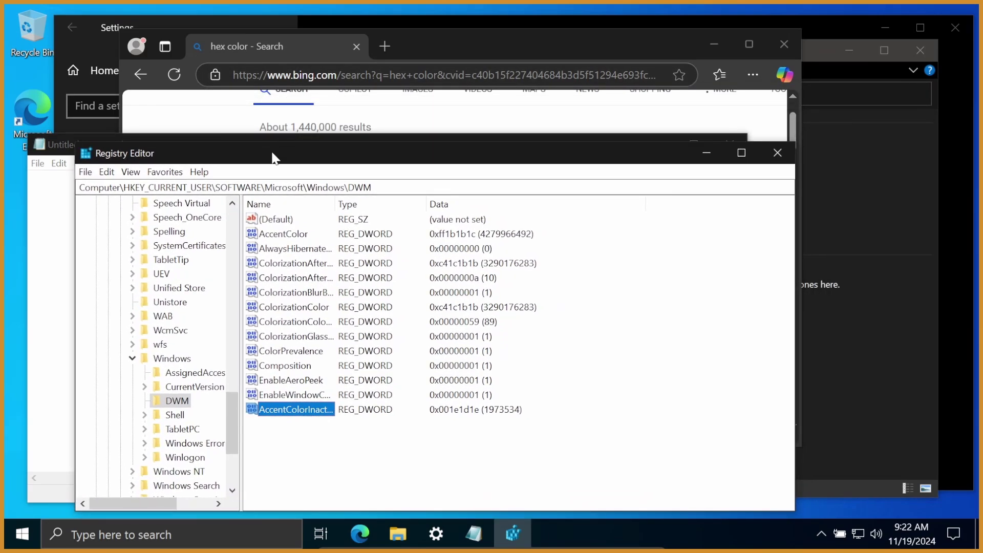
{"action": "left_click_drag", "start_coordinate": [273, 153], "coordinate": [391, 82]}
{"action": "key", "text": "alt+Tab"}
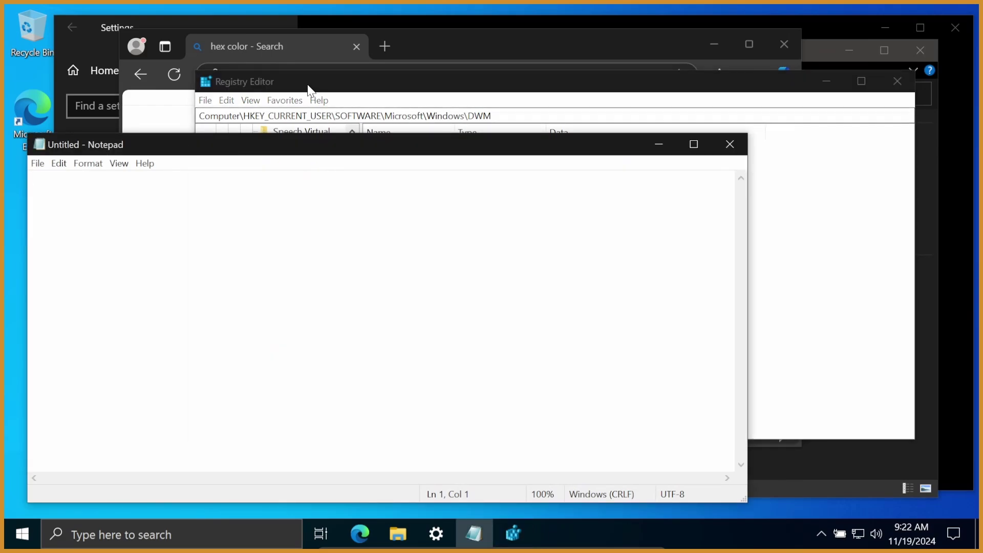
{"action": "left_click", "coordinate": [310, 92]}
{"action": "left_click", "coordinate": [145, 149]}
Step: Close Notepad, Registry Editor and the Edge window
{"action": "left_click", "coordinate": [745, 148]}
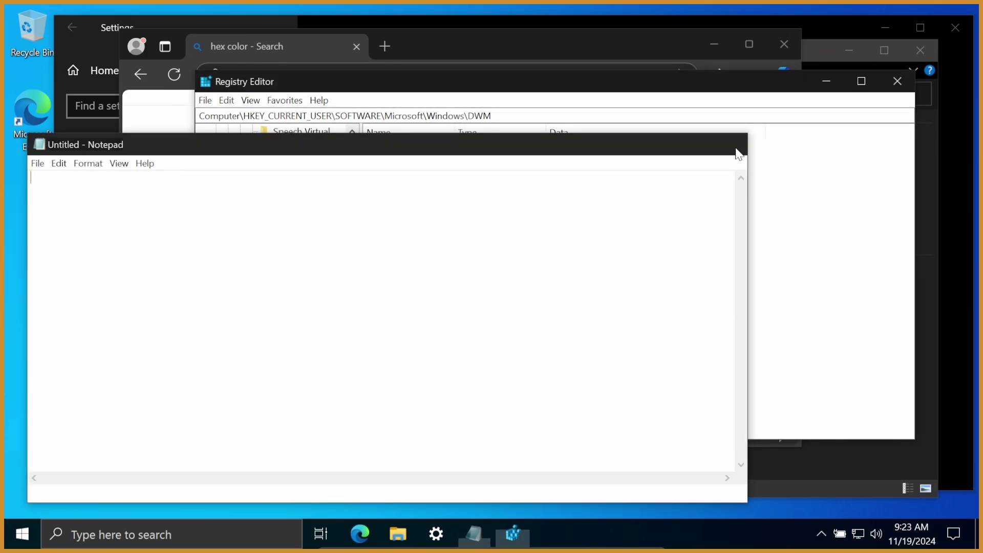
{"action": "left_click", "coordinate": [897, 82]}
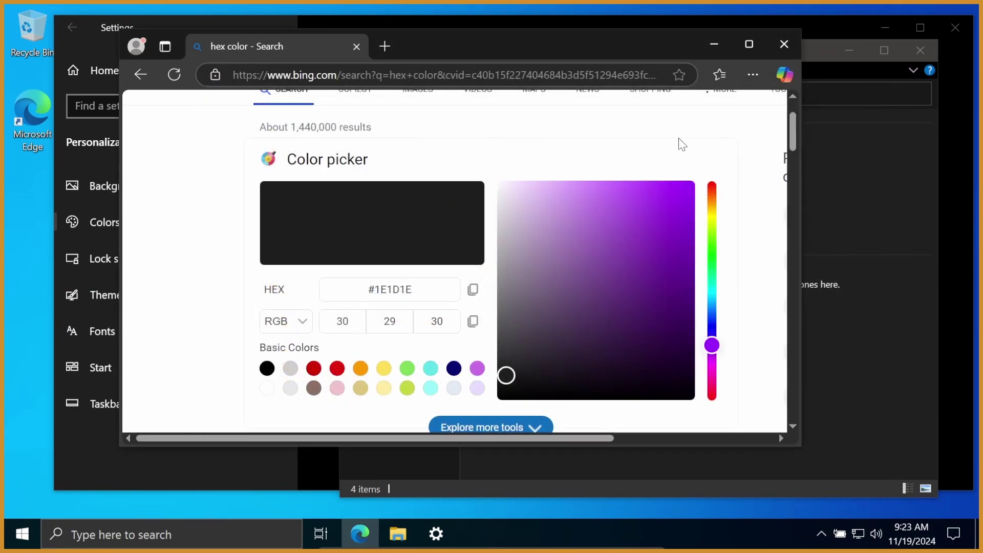
{"action": "left_click", "coordinate": [784, 44]}
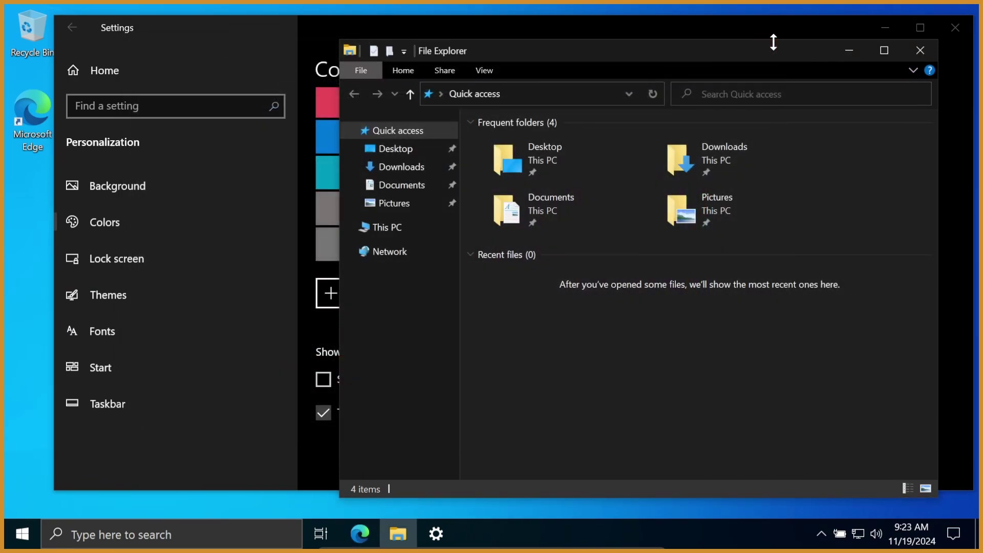
Step: Close File Explorer and toggle the accent colour on Start and taskbar on, then off
{"action": "left_click", "coordinate": [926, 51]}
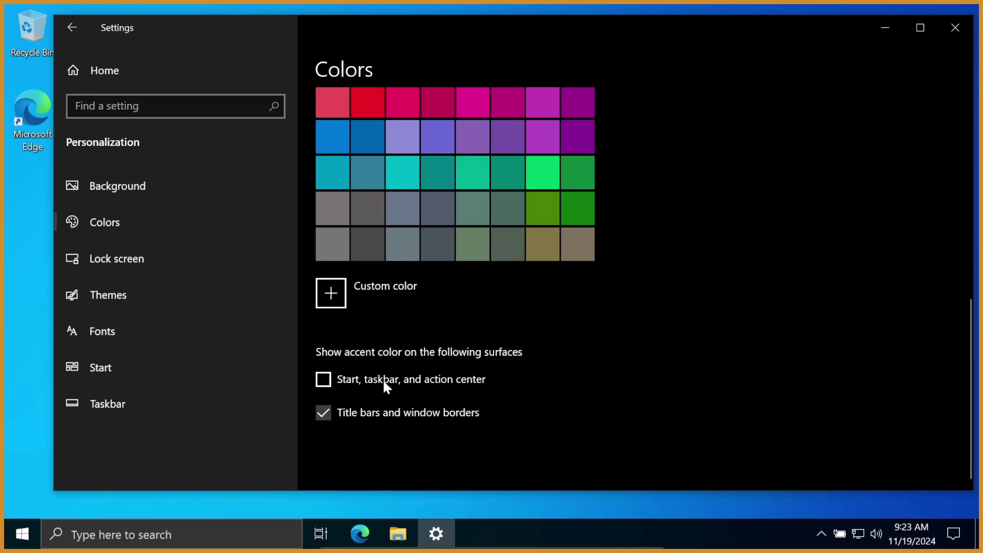
{"action": "left_click", "coordinate": [437, 380]}
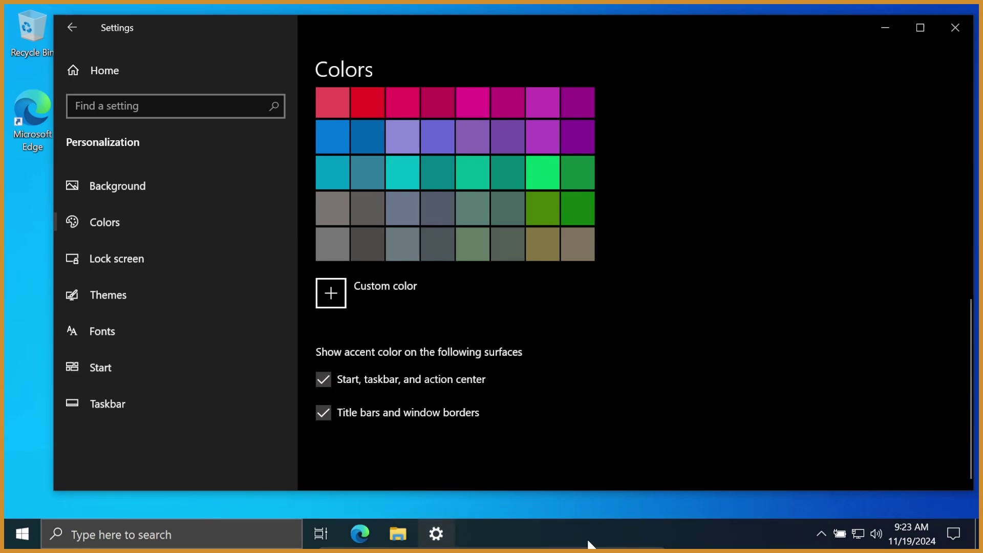
{"action": "left_click", "coordinate": [432, 378]}
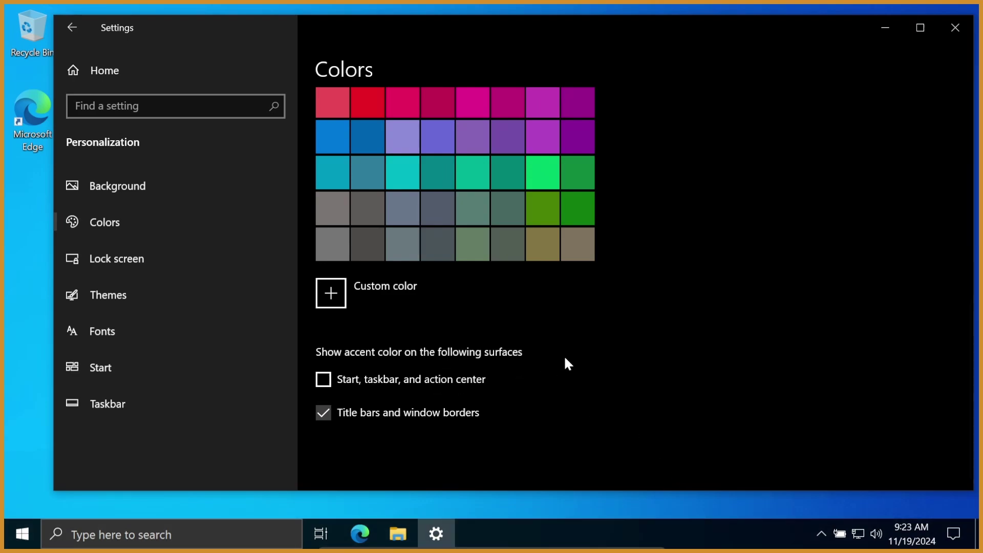
Step: Turn Transparency effects off and back on, then close Settings
{"action": "scroll", "coordinate": [604, 322], "scroll_direction": "up", "scroll_amount": 10}
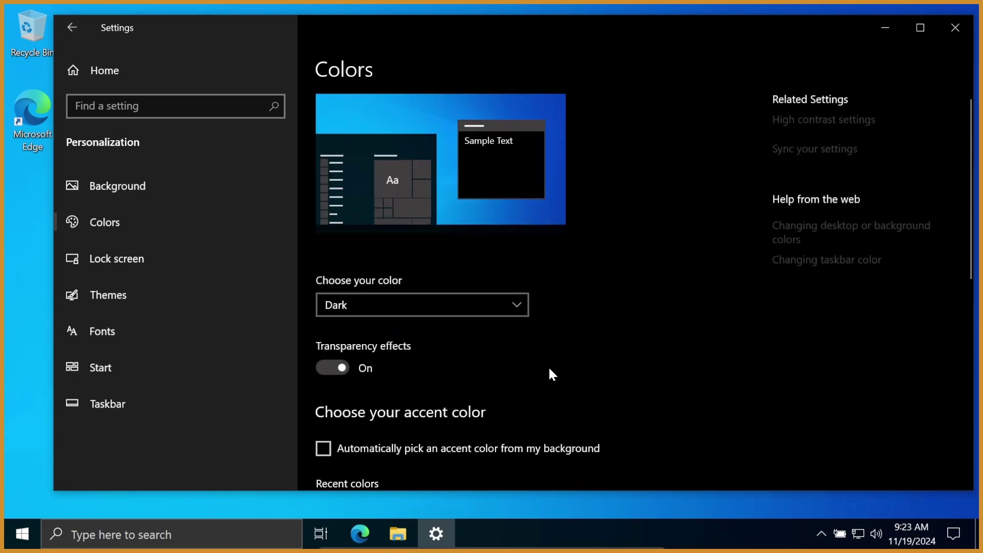
{"action": "left_click", "coordinate": [335, 376]}
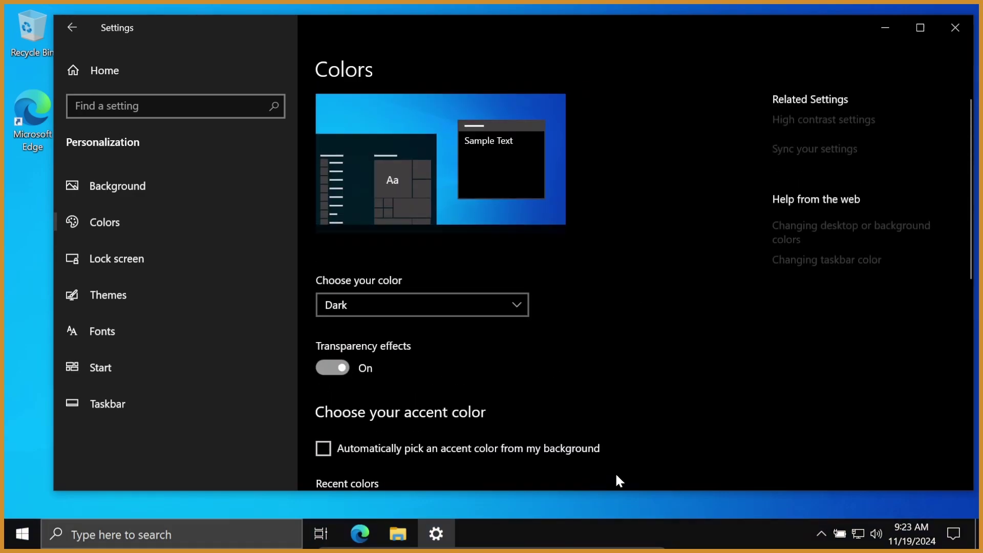
{"action": "left_click", "coordinate": [332, 367]}
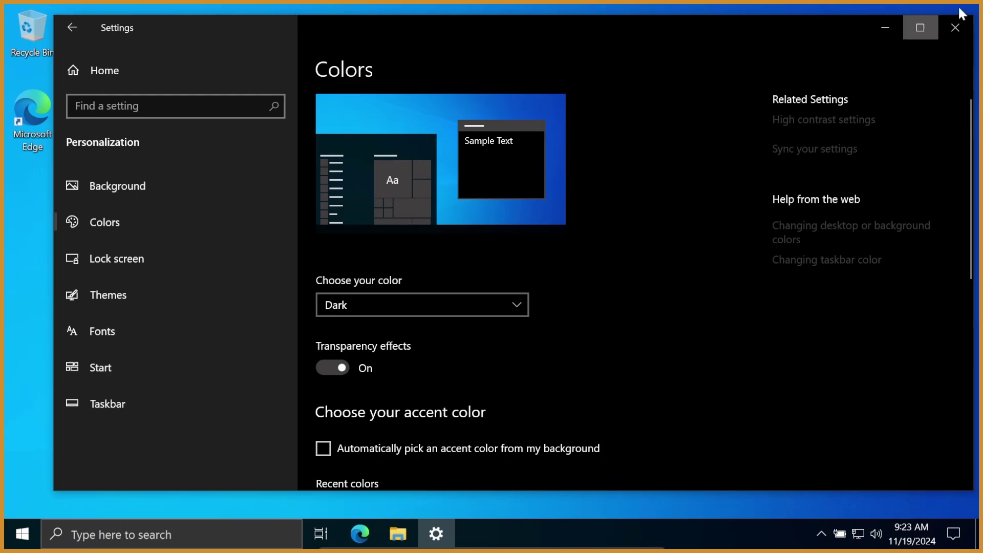
{"action": "left_click", "coordinate": [954, 27]}
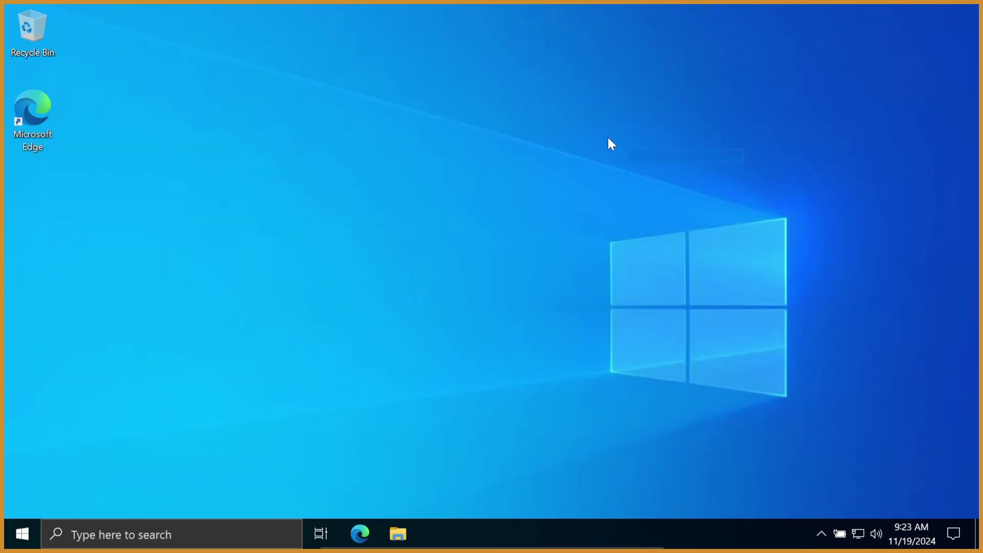